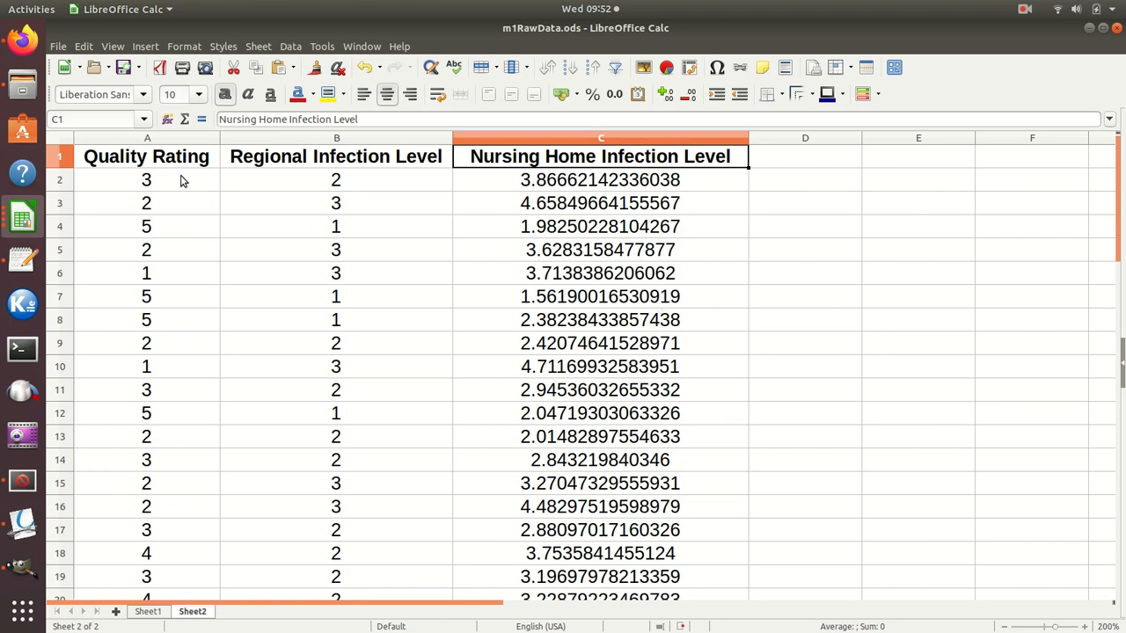
# Examine the Quality Rating, Regional Infection Level and Nursing Home Infection Level columns by selecting each one in turn.
pyautogui.moveTo(179, 166); pyautogui.dragTo(162, 345)
pyautogui.click(160, 137)
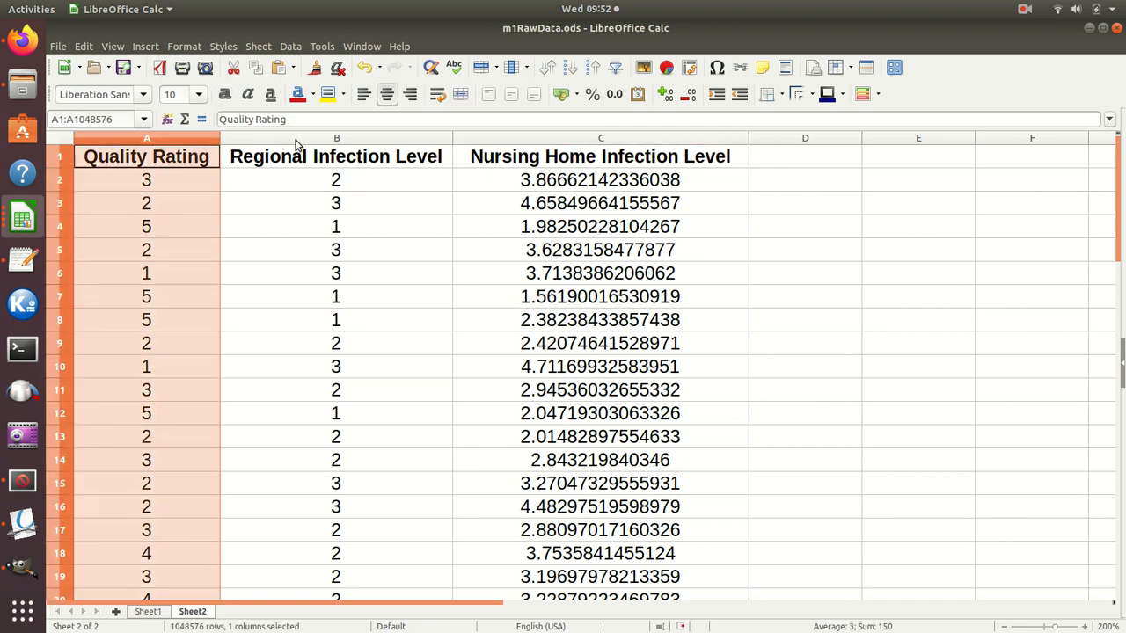
pyautogui.click(296, 139)
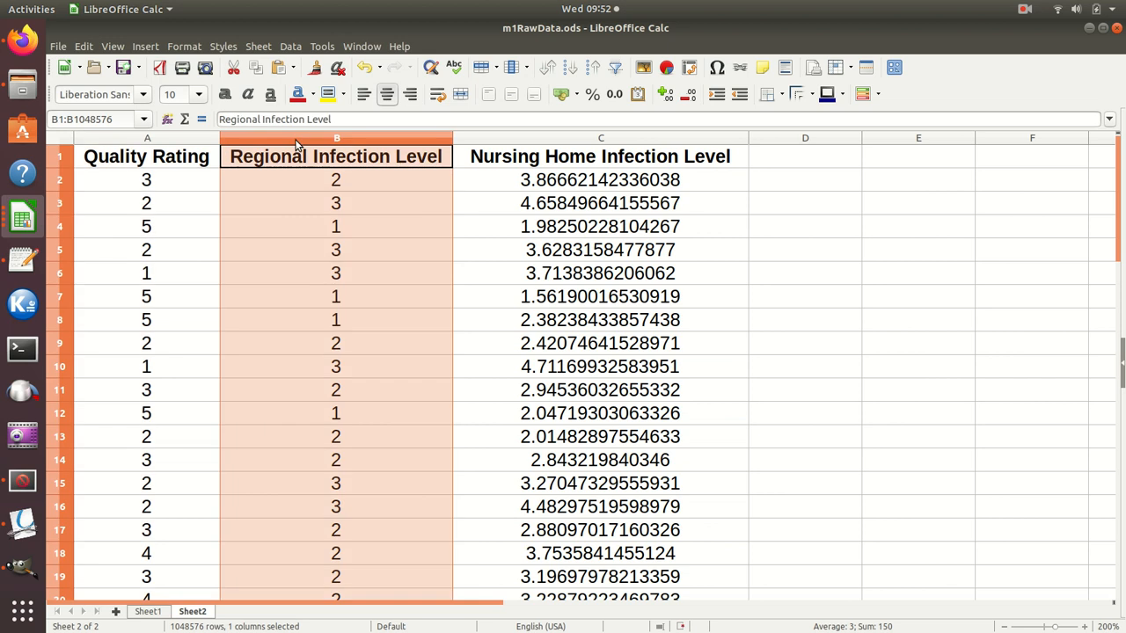
pyautogui.click(161, 138)
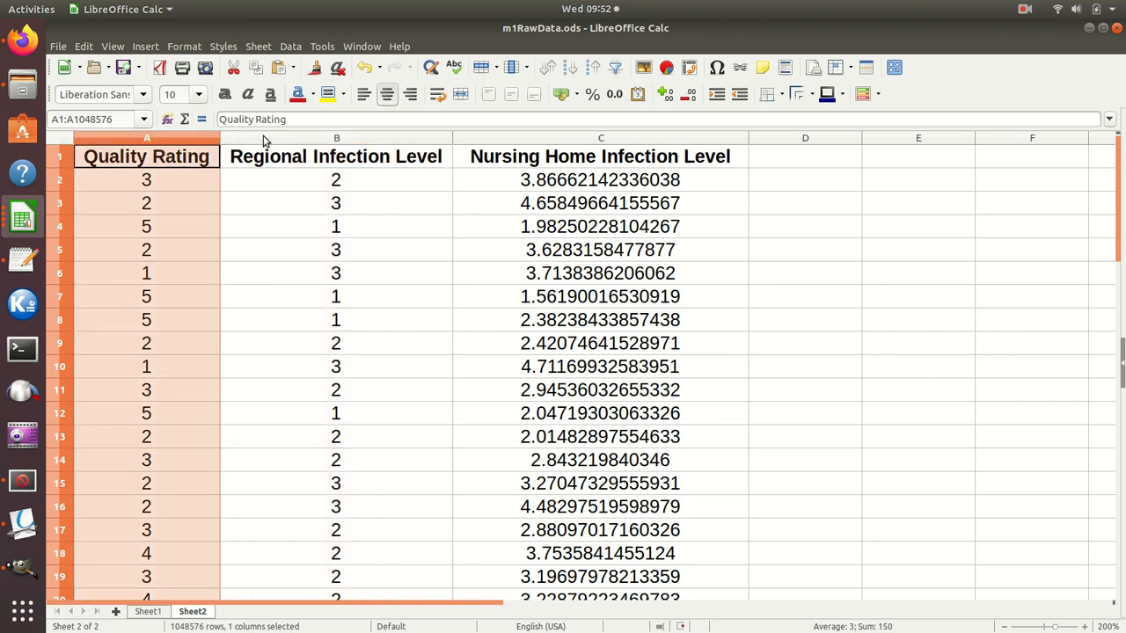
pyautogui.click(264, 139)
pyautogui.click(534, 141)
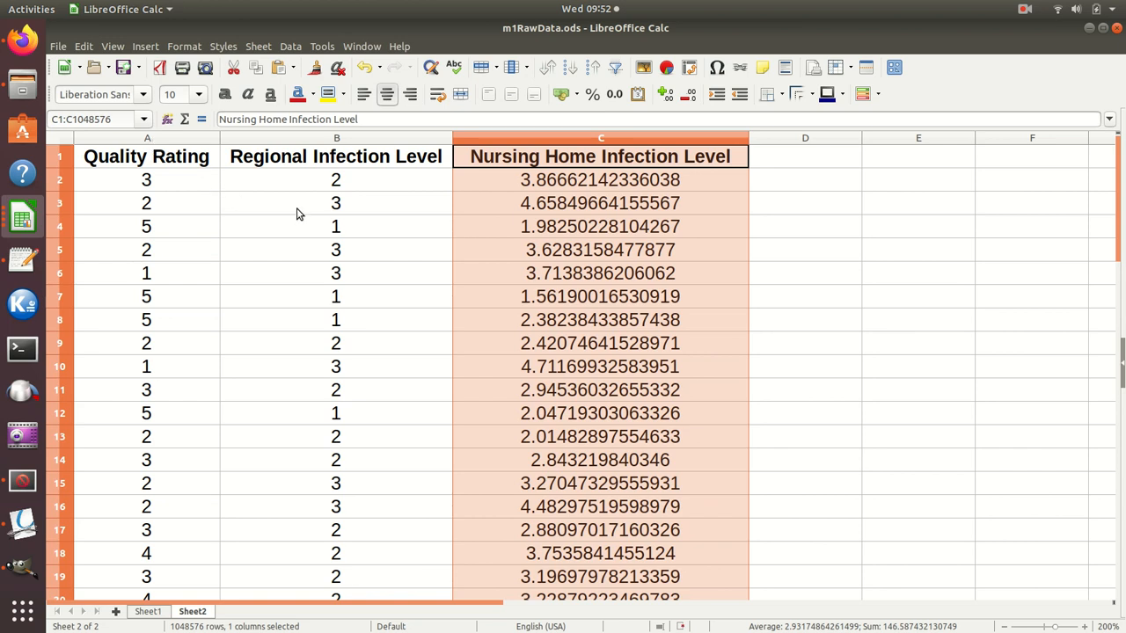
pyautogui.click(163, 140)
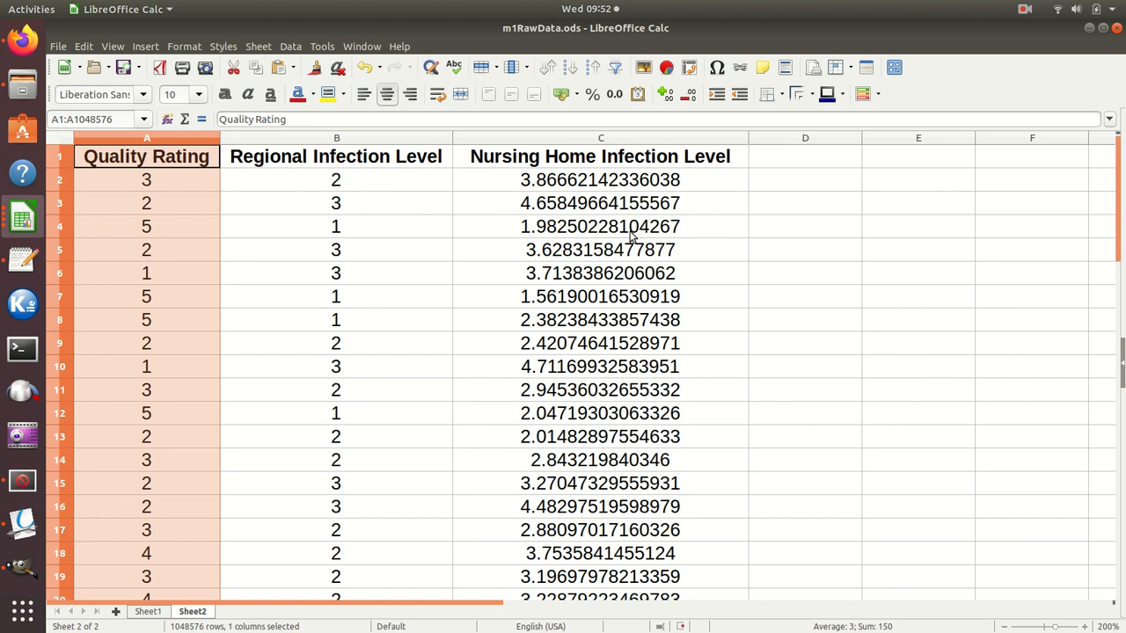
# Enter the formula =A1 in cell D1 and widen column D slightly to fit the heading.
pyautogui.click(788, 168)
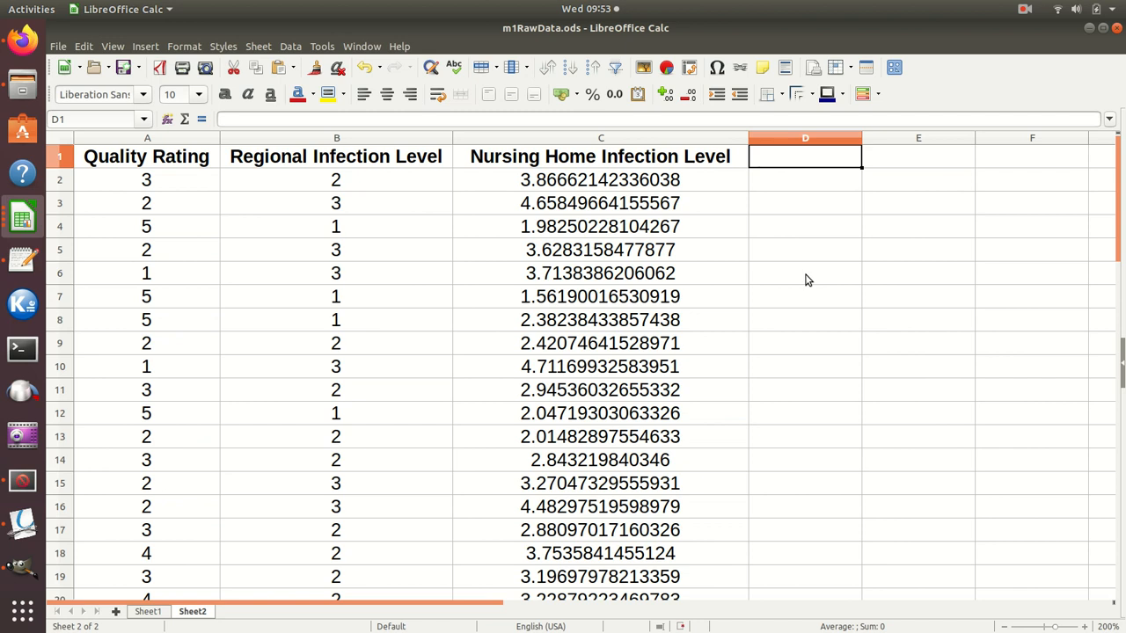
pyautogui.write('=')
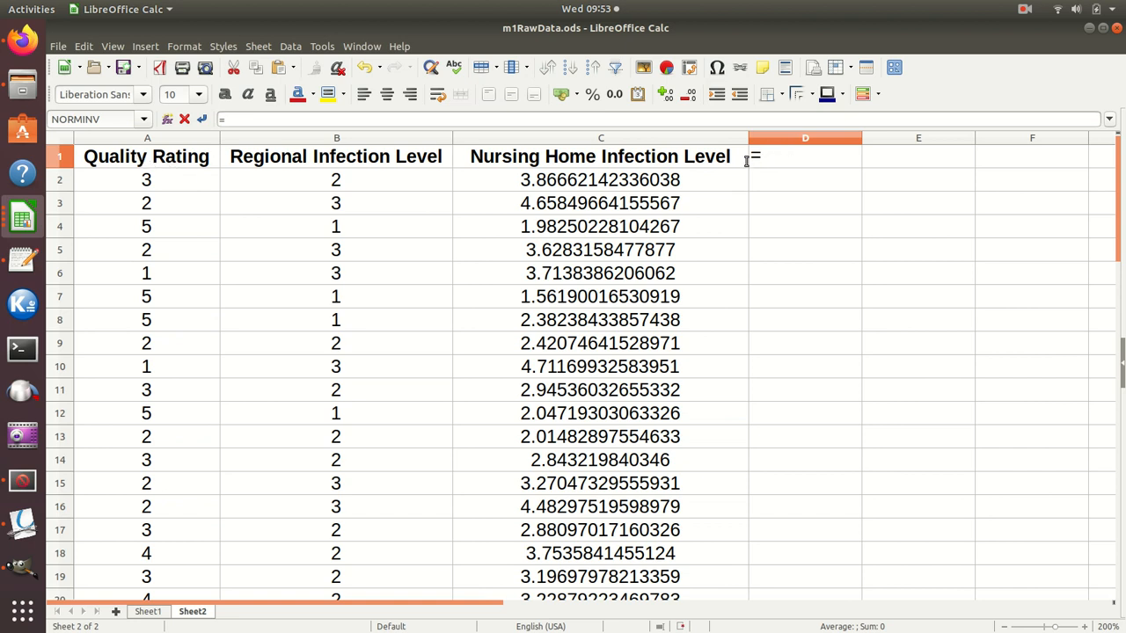
pyautogui.click(165, 166)
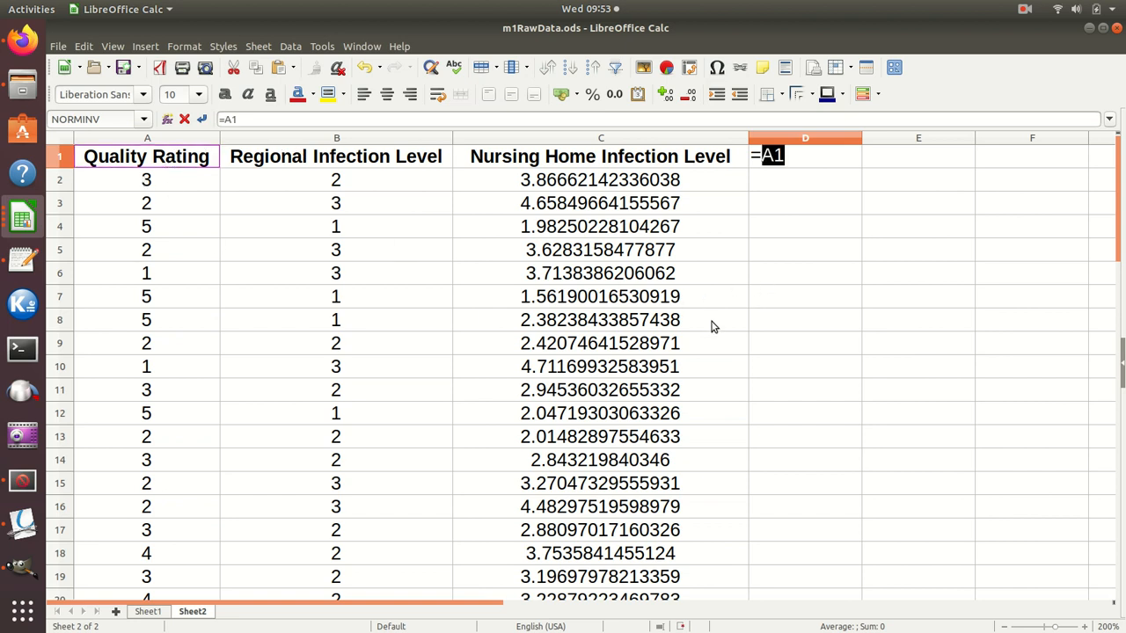
pyautogui.press('Return')
pyautogui.click(146, 254)
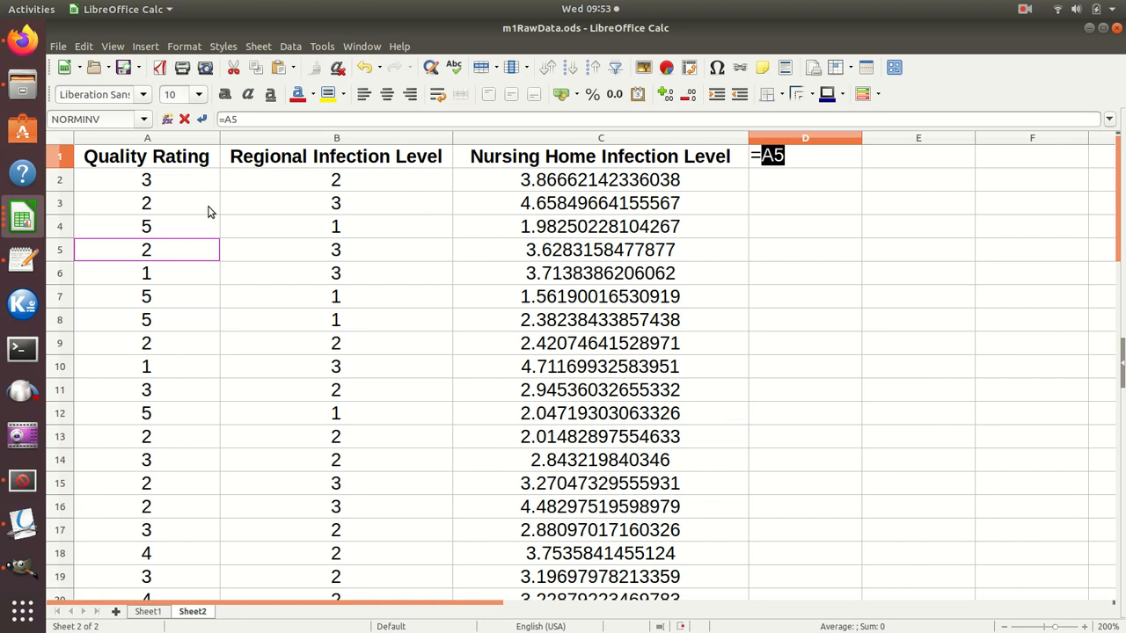
pyautogui.click(174, 157)
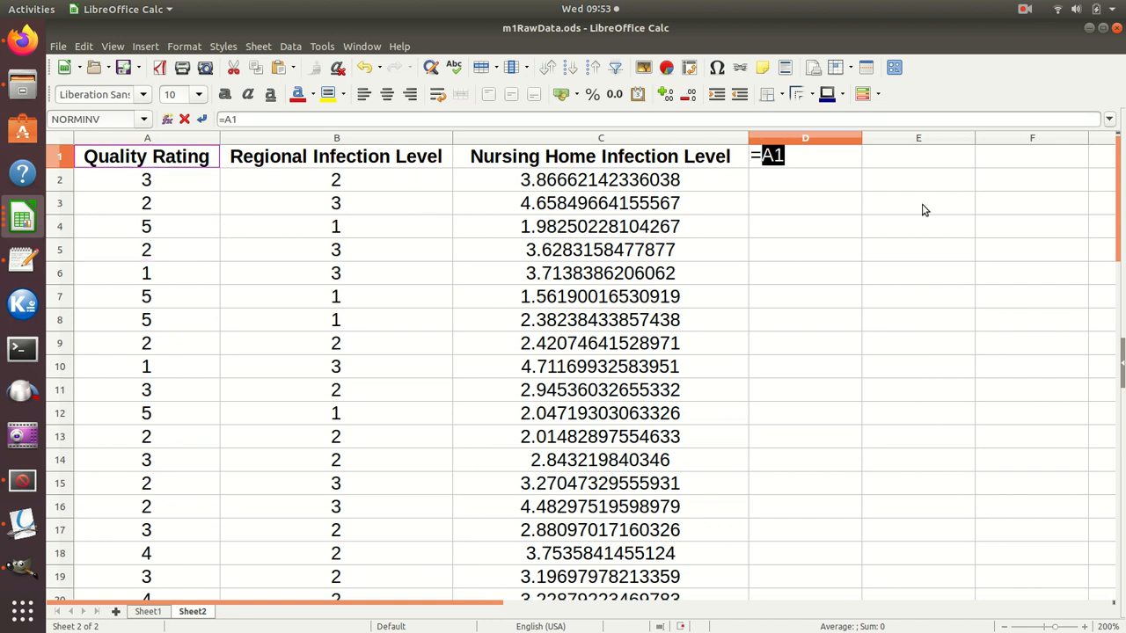
pyautogui.press('Return')
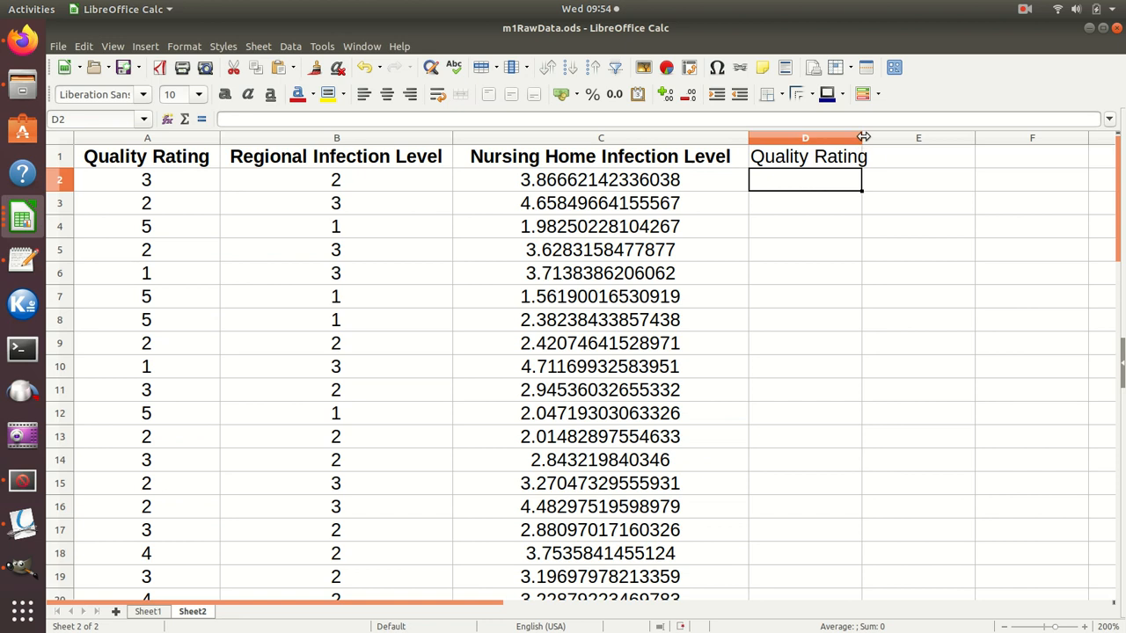
pyautogui.moveTo(862, 138); pyautogui.dragTo(875, 138)
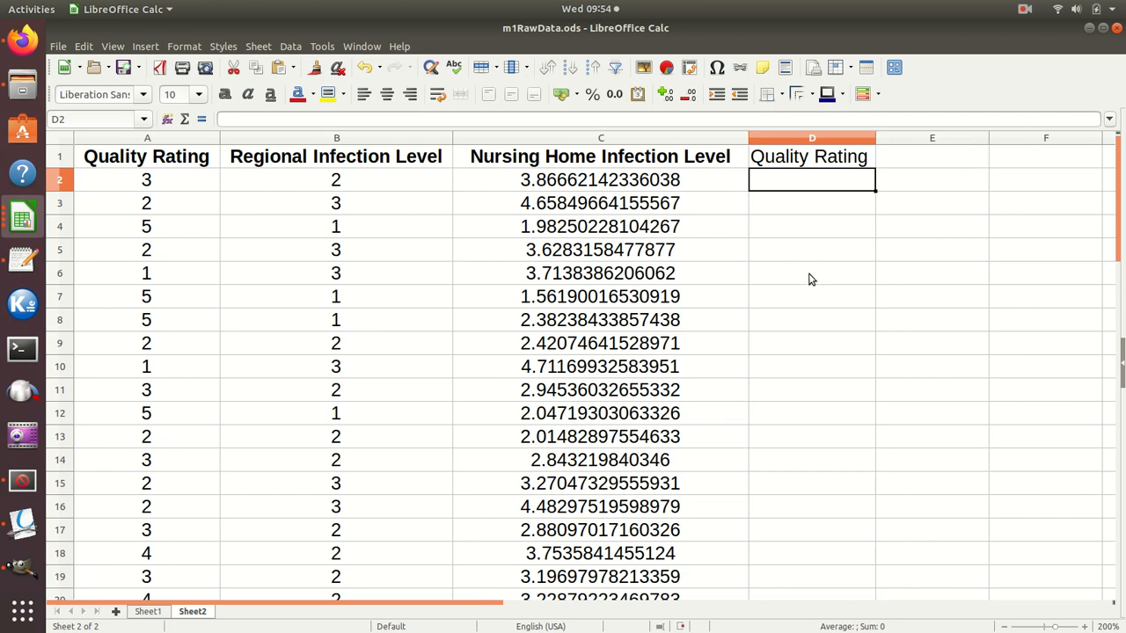
# Copy the formula in cell D1 and paste it into cell D2.
pyautogui.click(807, 162)
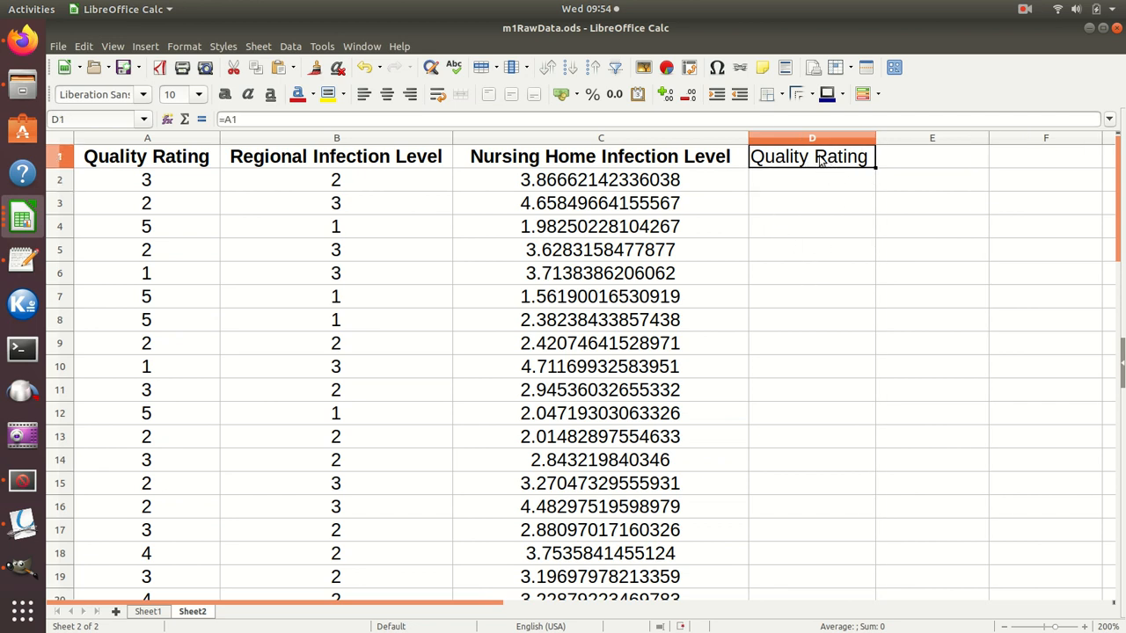
pyautogui.rightClick(820, 160)
pyautogui.click(834, 179)
pyautogui.click(802, 187)
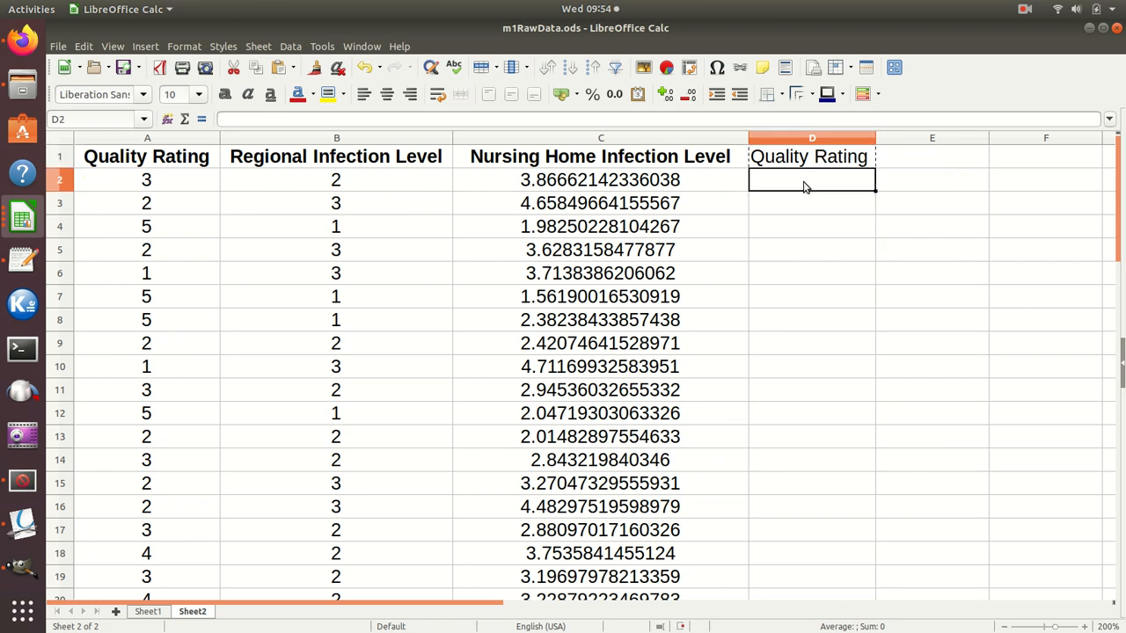
pyautogui.rightClick(802, 187)
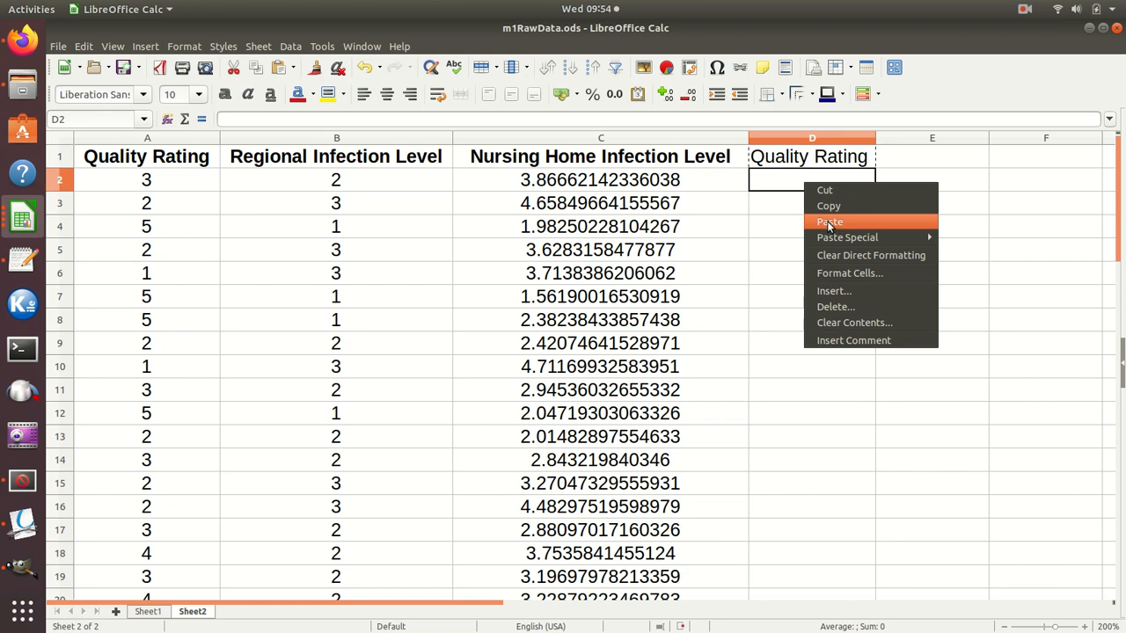
pyautogui.click(829, 224)
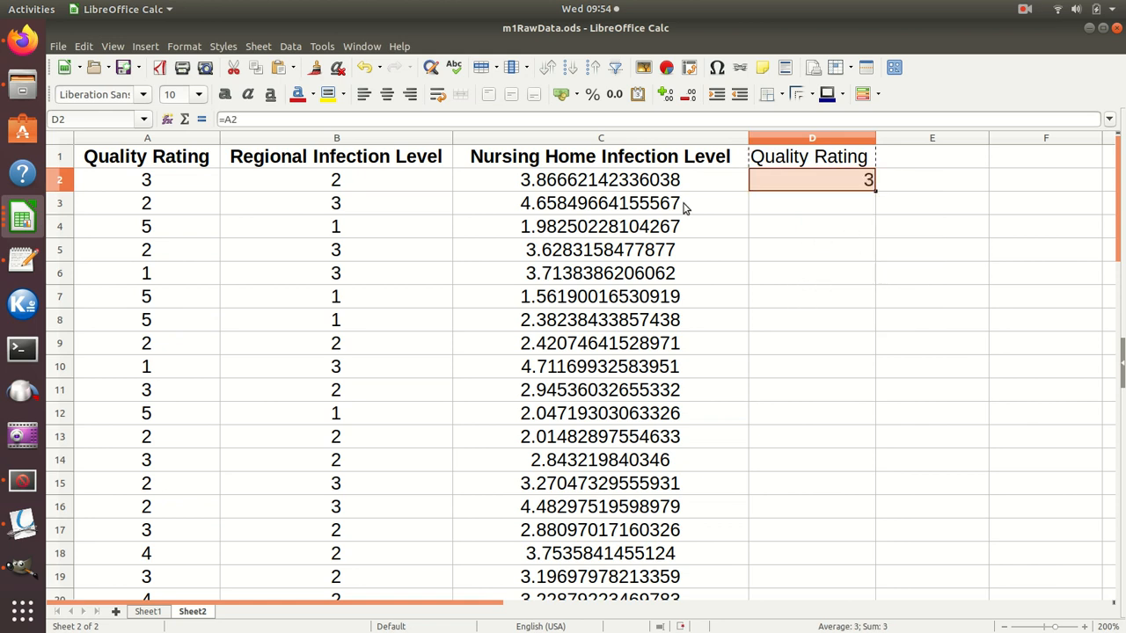
# Inspect the cell references in the formulas of D2 and D1, leaving both formulas as they are.
pyautogui.doubleClick(816, 185)
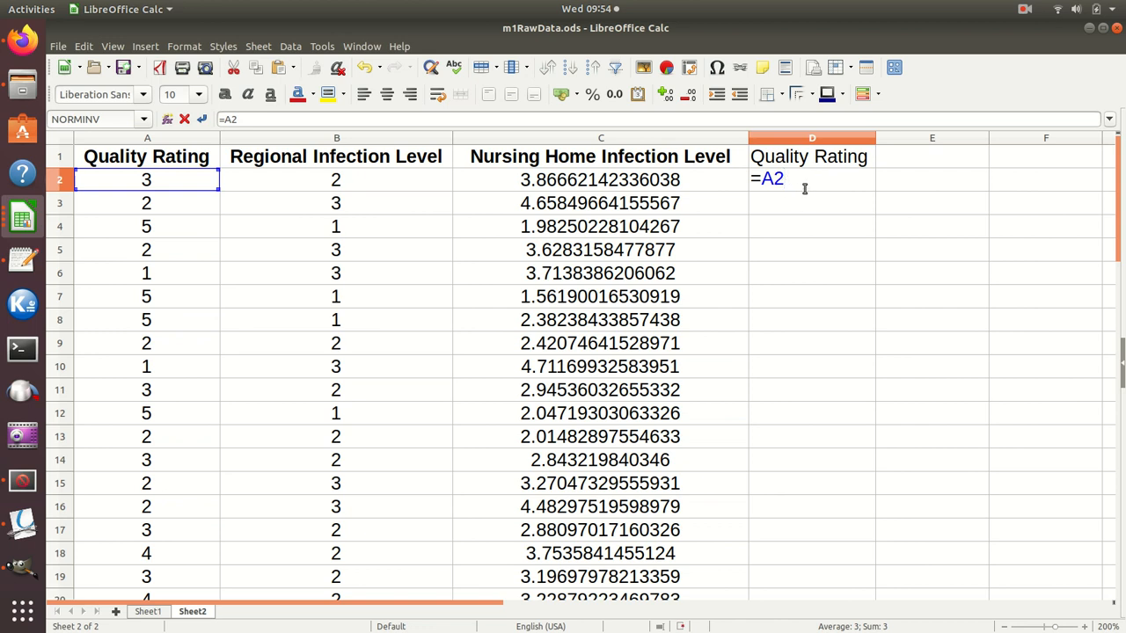
pyautogui.press('Return')
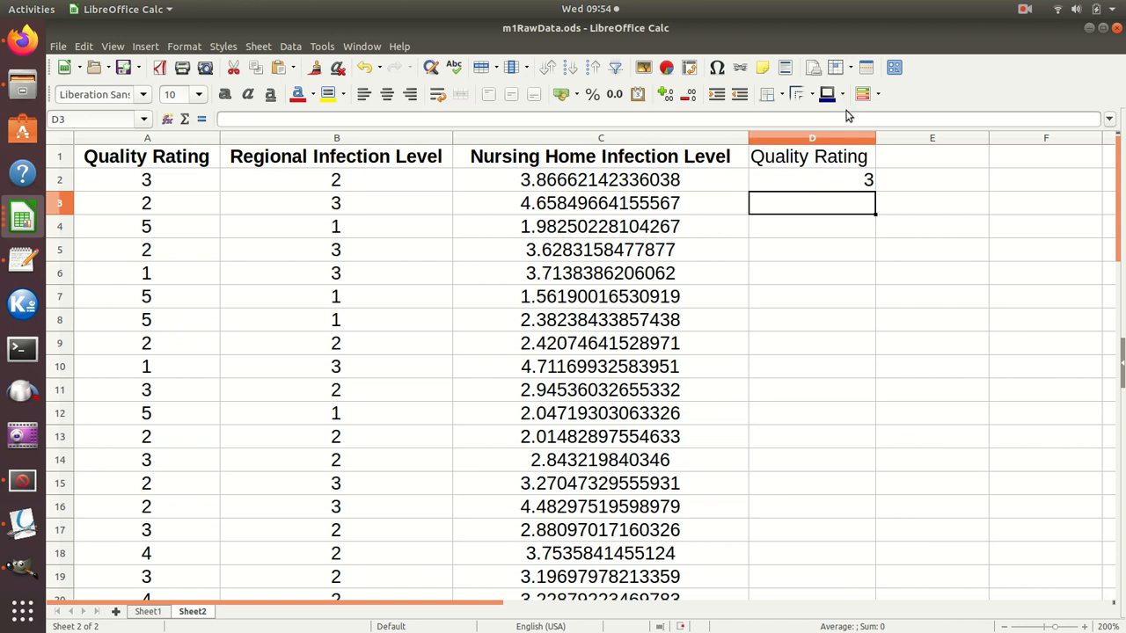
pyautogui.click(830, 159)
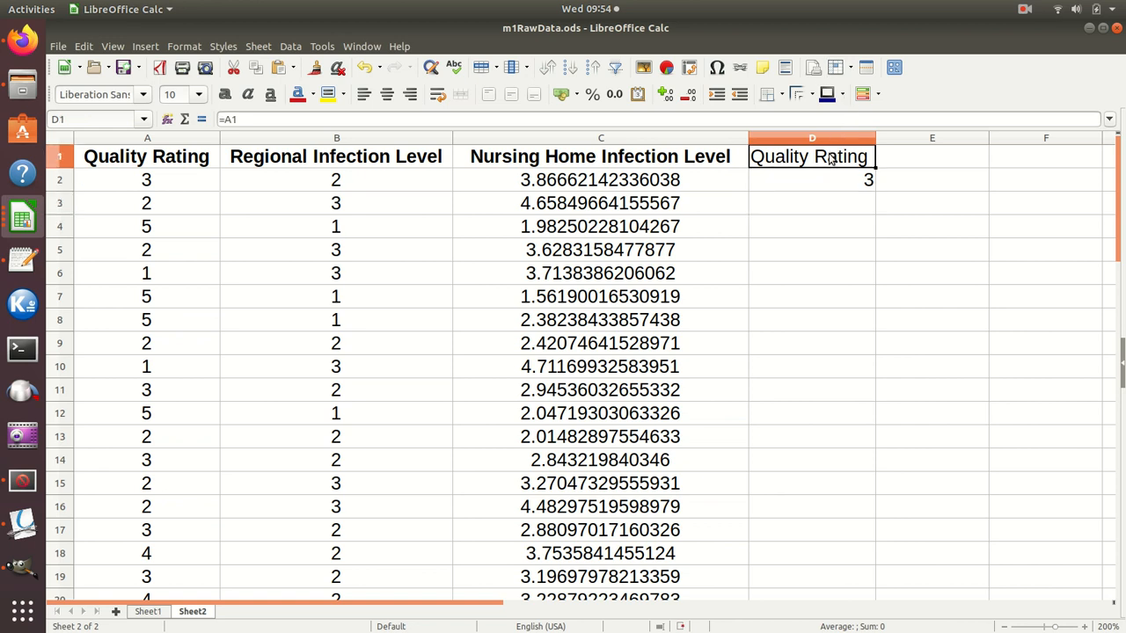
pyautogui.doubleClick(830, 158)
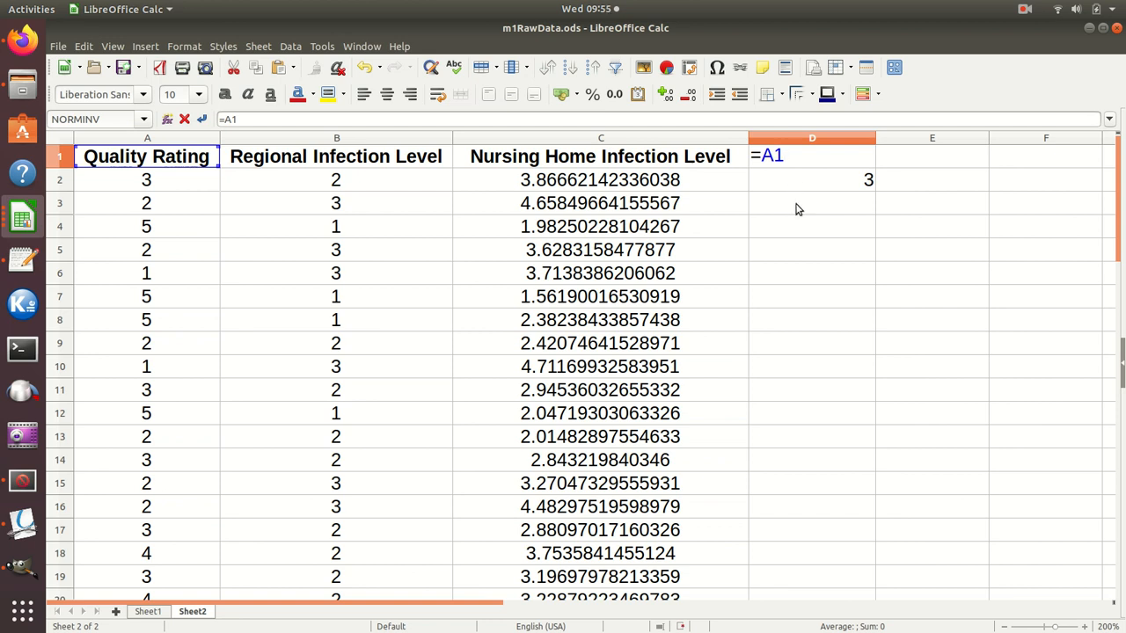
pyautogui.press('Return')
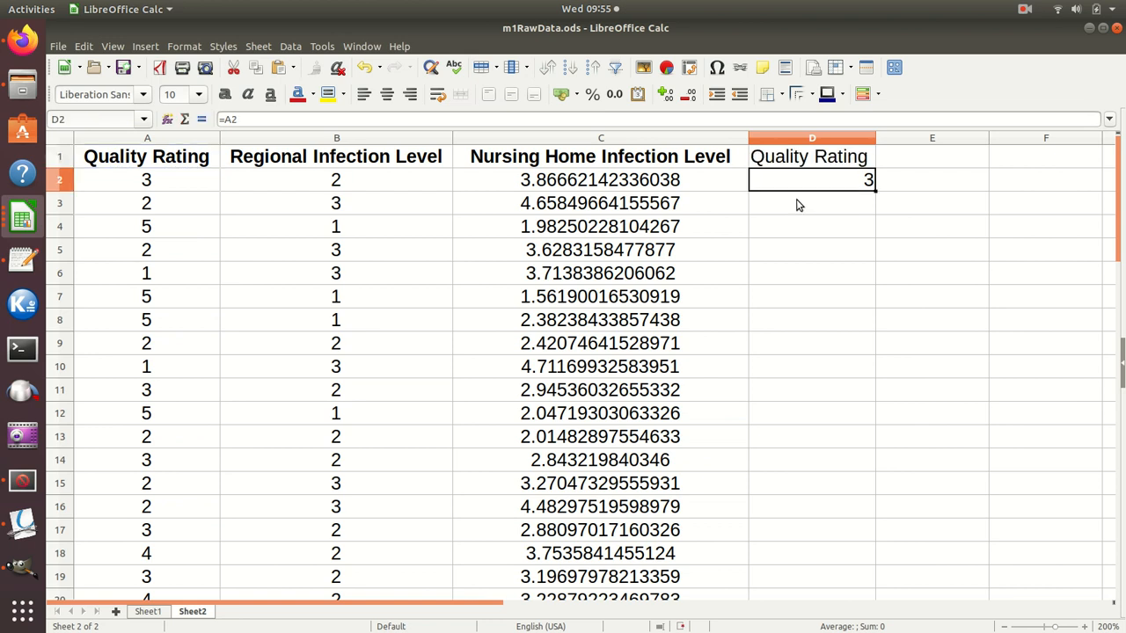
# Copy the formula in cell D1 and paste it into cell D3.
pyautogui.rightClick(808, 164)
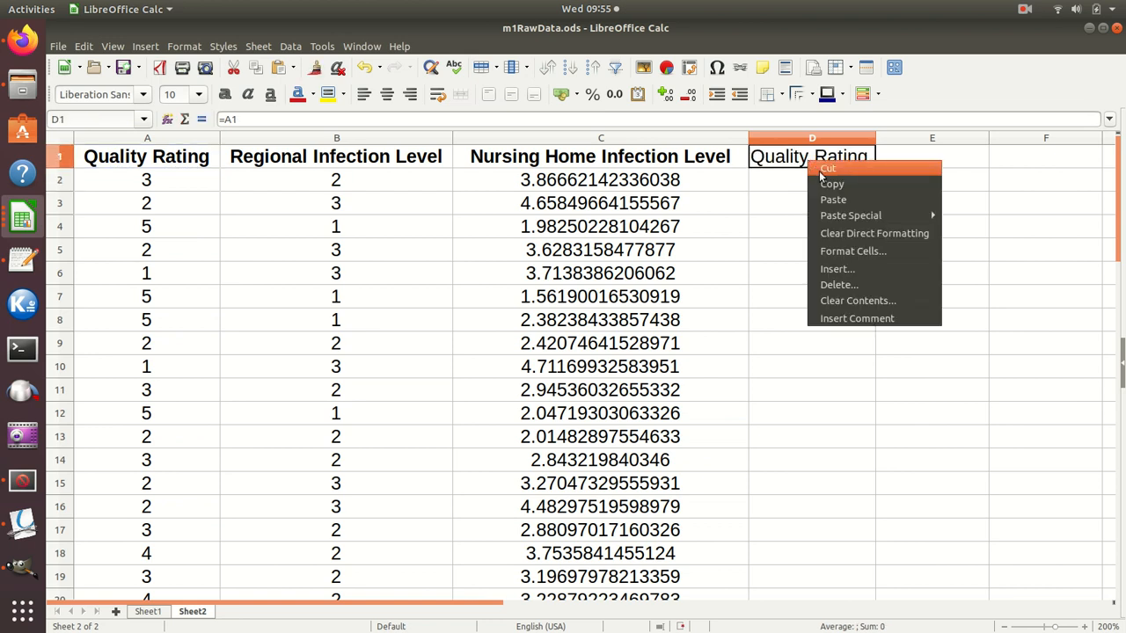
pyautogui.click(829, 183)
pyautogui.click(808, 207)
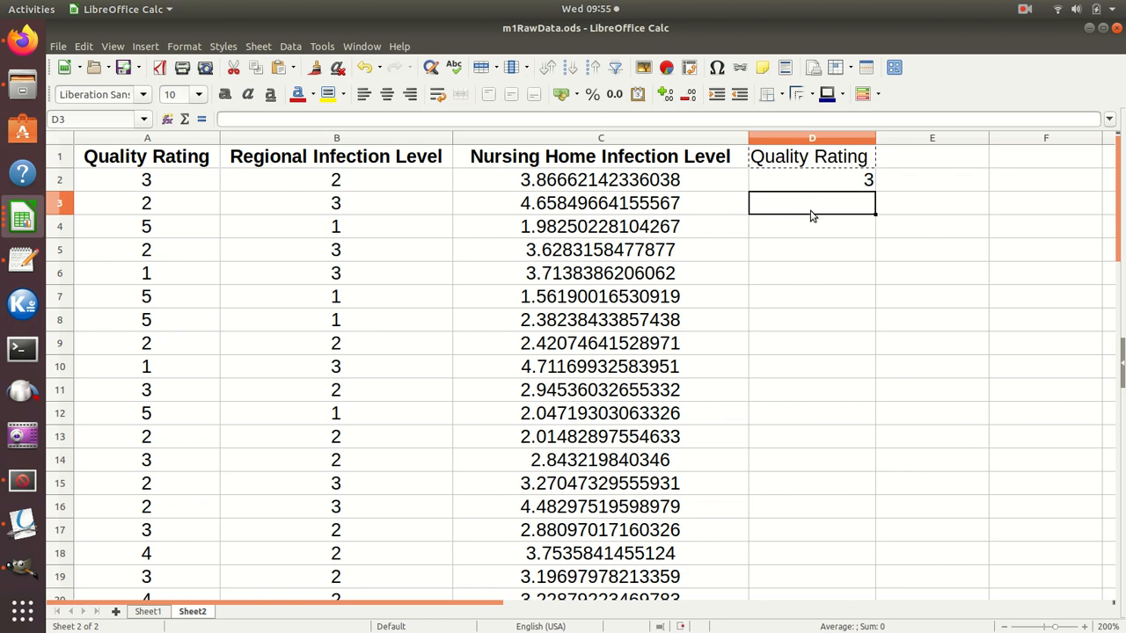
pyautogui.rightClick(811, 211)
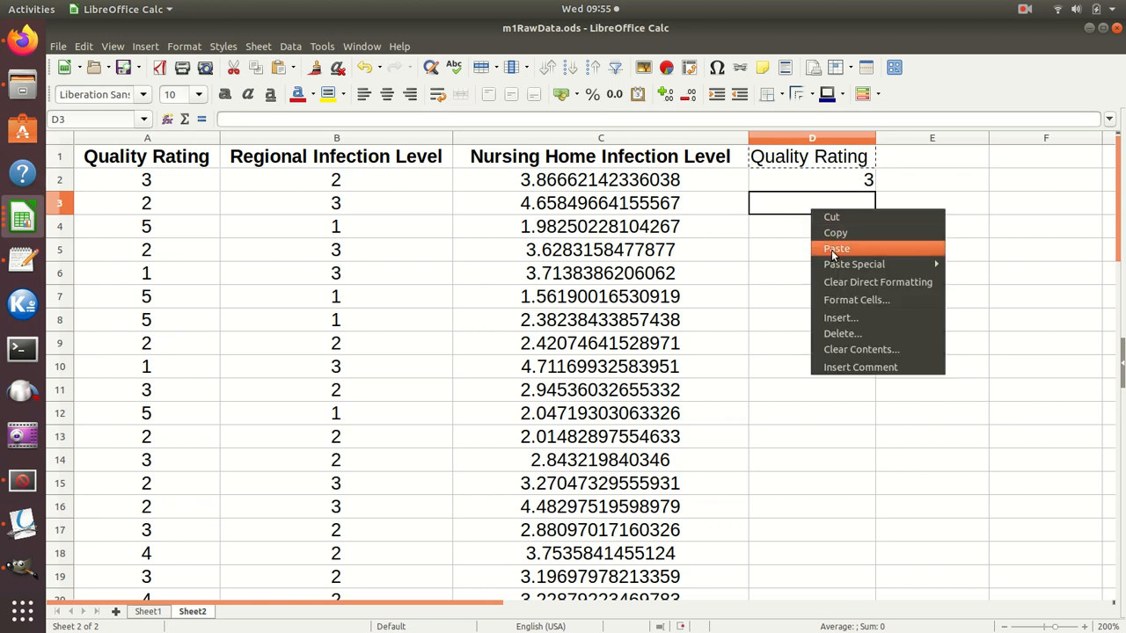
pyautogui.click(830, 249)
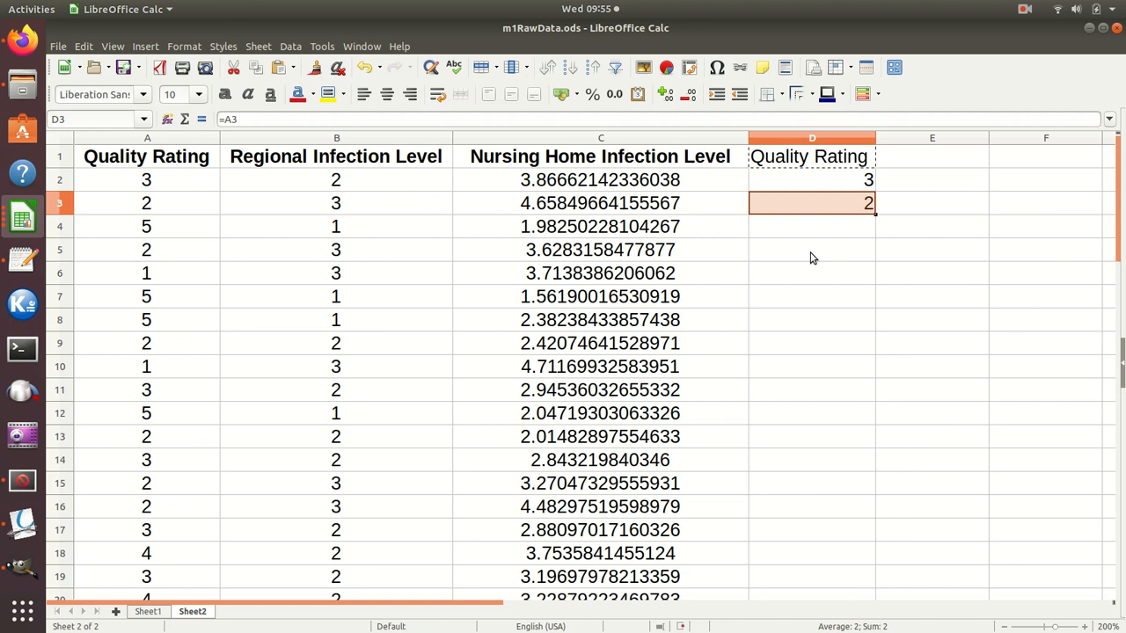
# Copy the formula in cell D3 into cell D4 and inspect the reference in the pasted formula.
pyautogui.hotkey('ctrl', 'c')
pyautogui.click(815, 231)
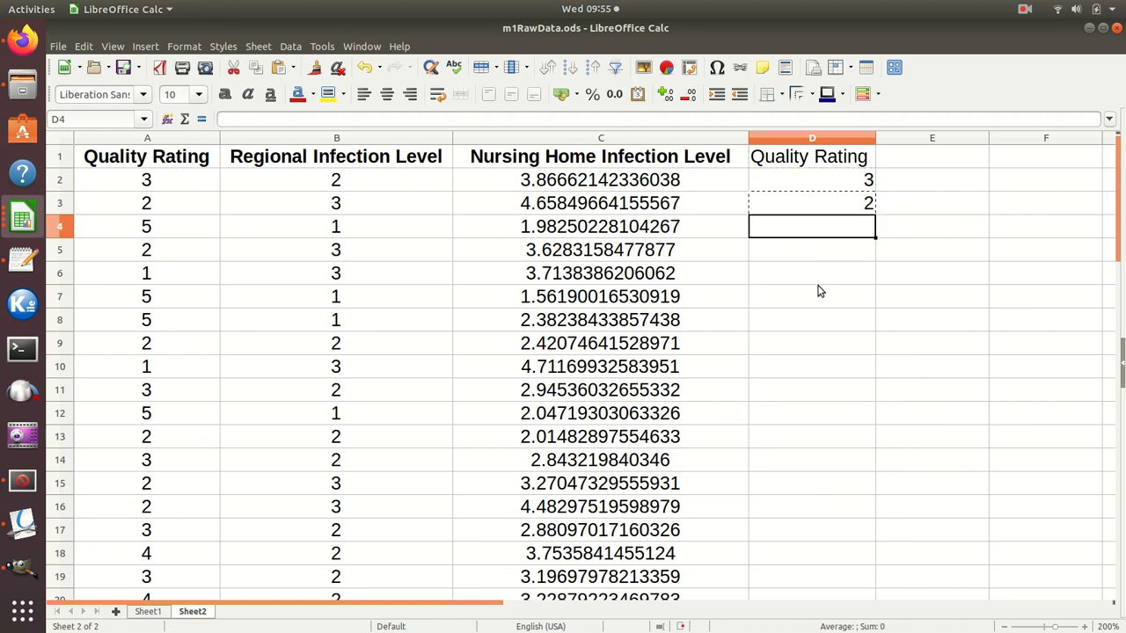
pyautogui.hotkey('ctrl', 'v')
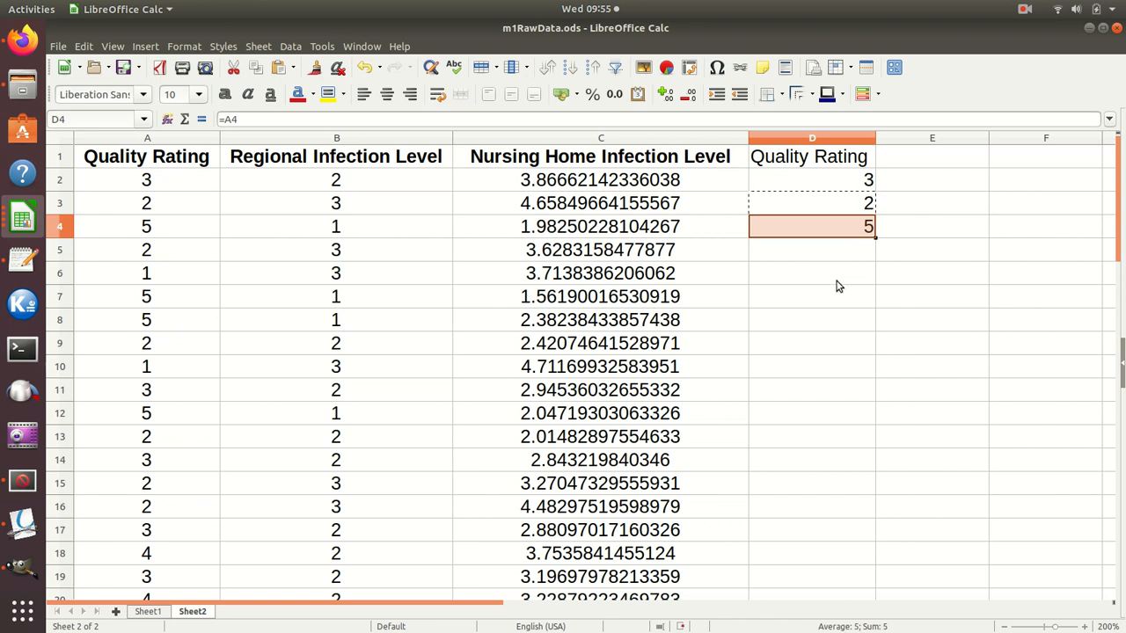
pyautogui.doubleClick(817, 234)
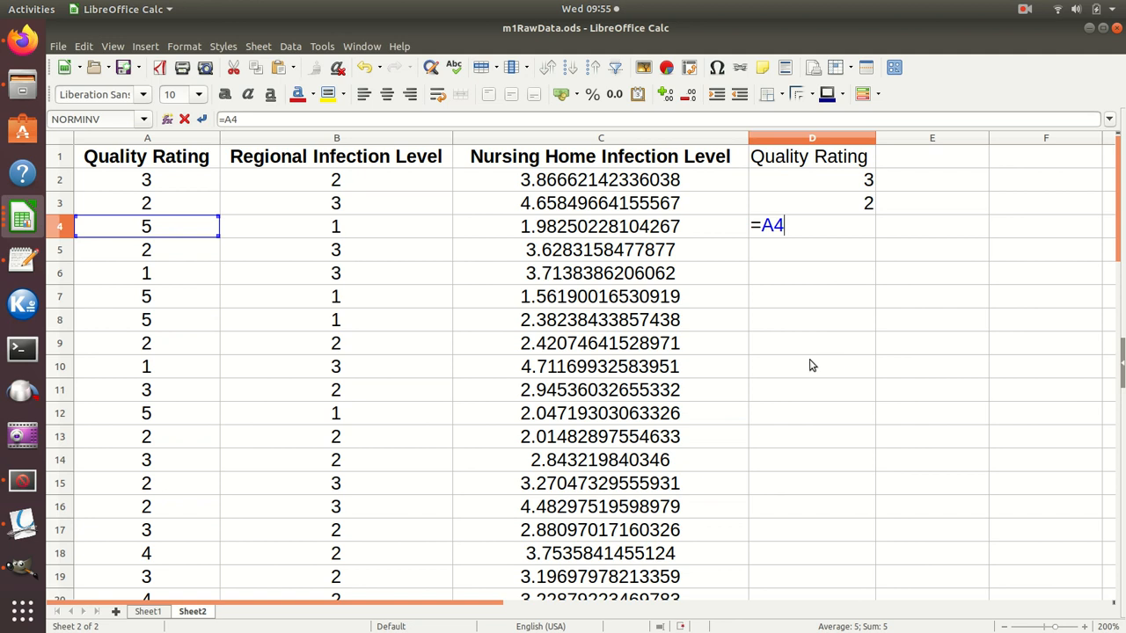
pyautogui.press('Return')
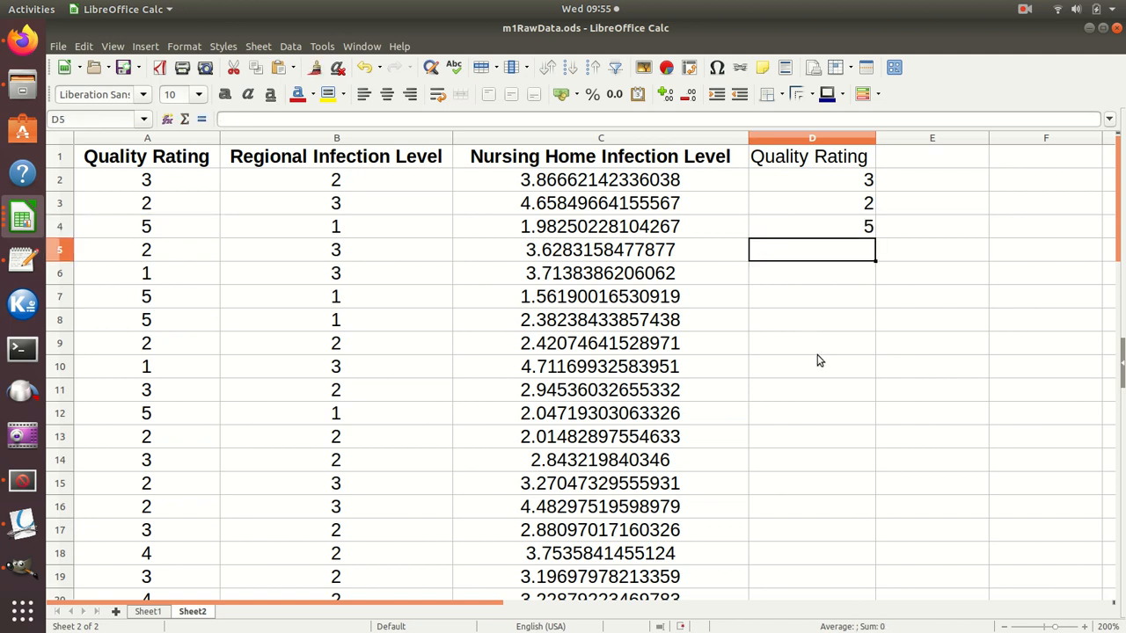
pyautogui.click(833, 235)
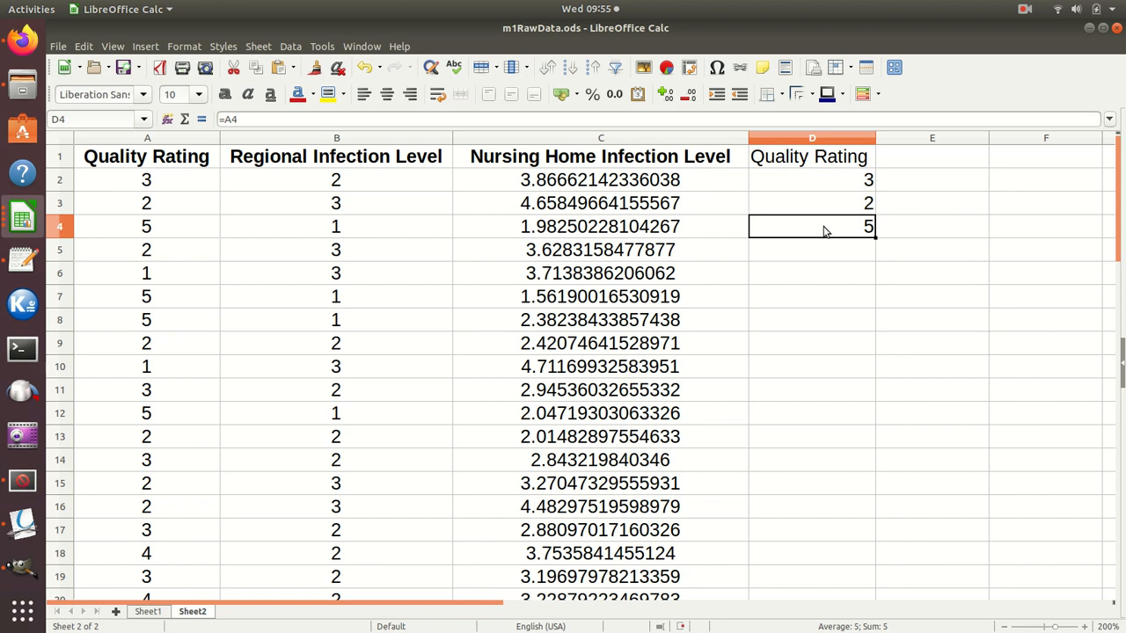
# Fill the formula in D1 down through D11 and inspect the reference in cell D11.
pyautogui.click(816, 158)
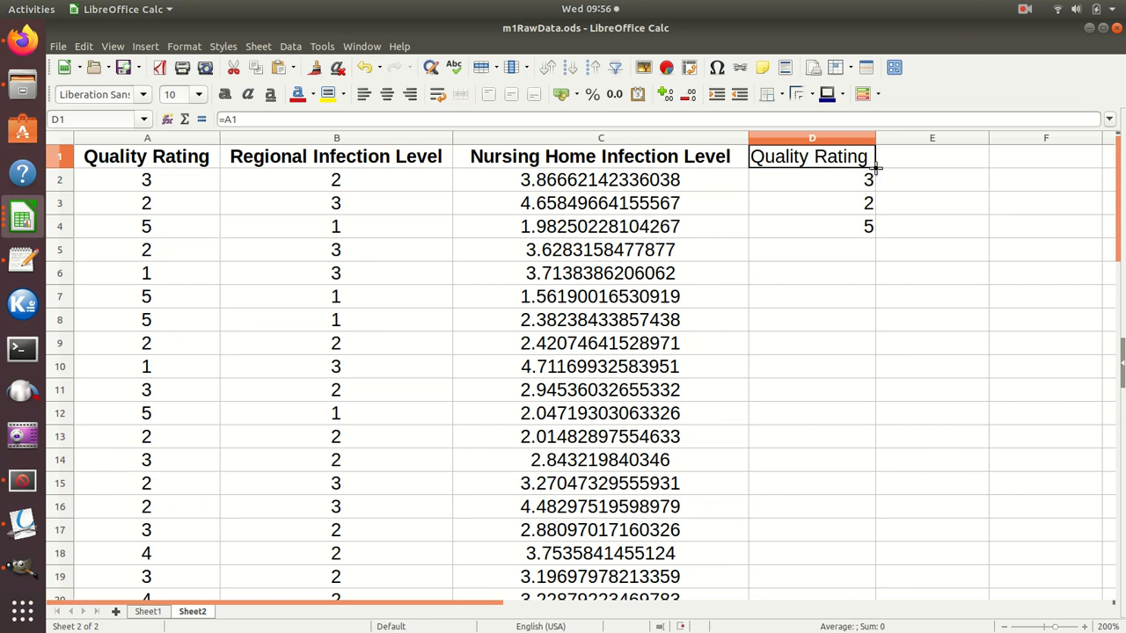
pyautogui.moveTo(876, 167); pyautogui.dragTo(873, 395)
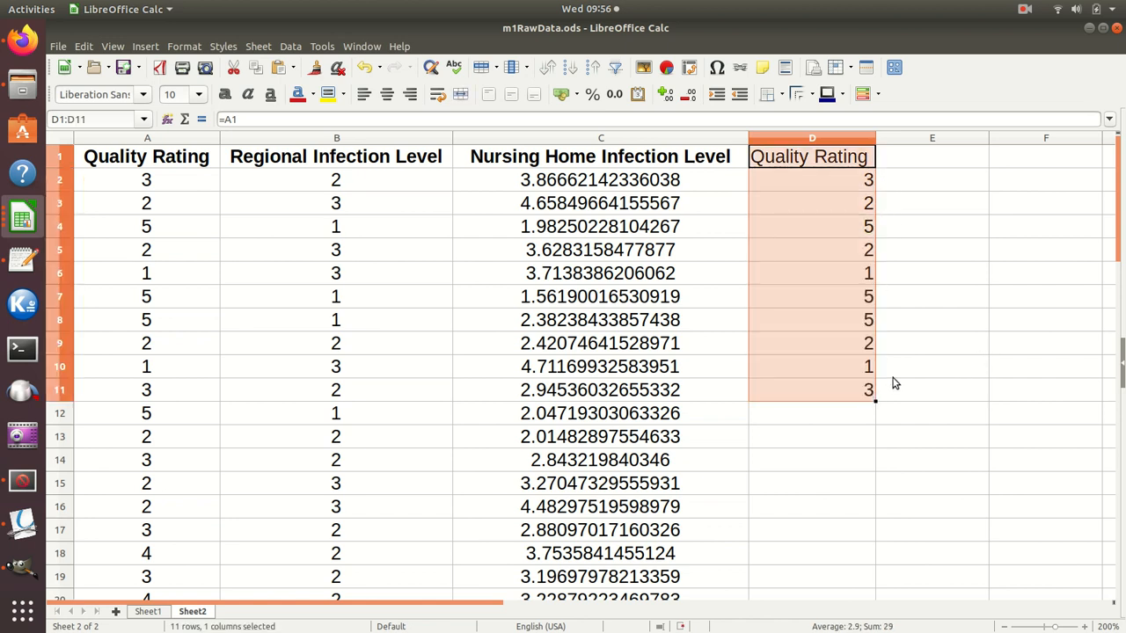
pyautogui.click(818, 395)
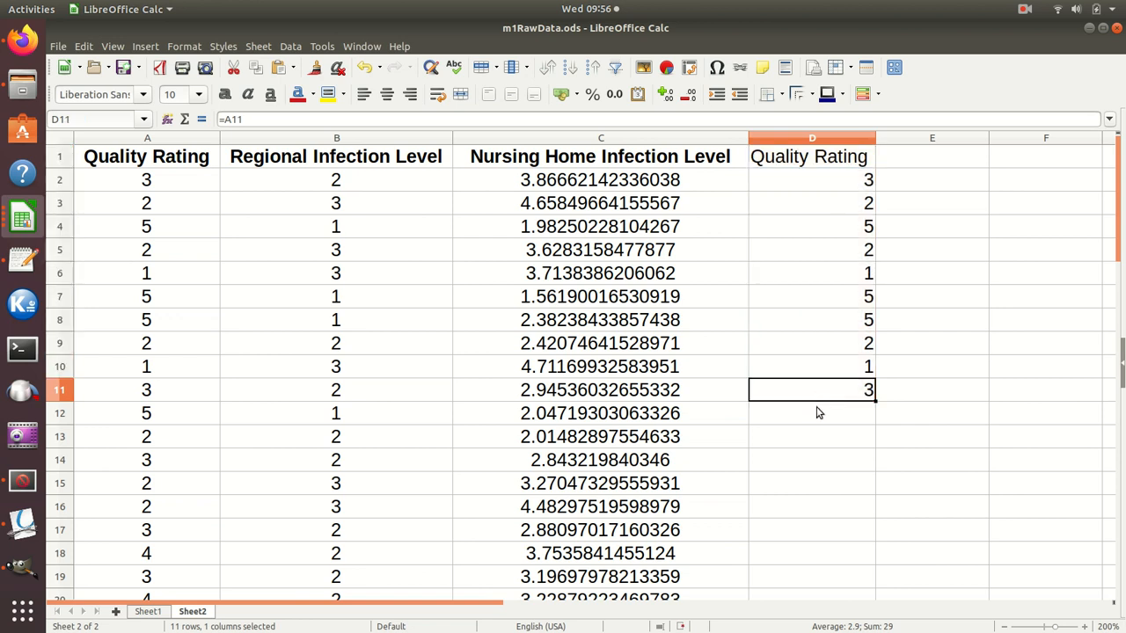
pyautogui.doubleClick(801, 397)
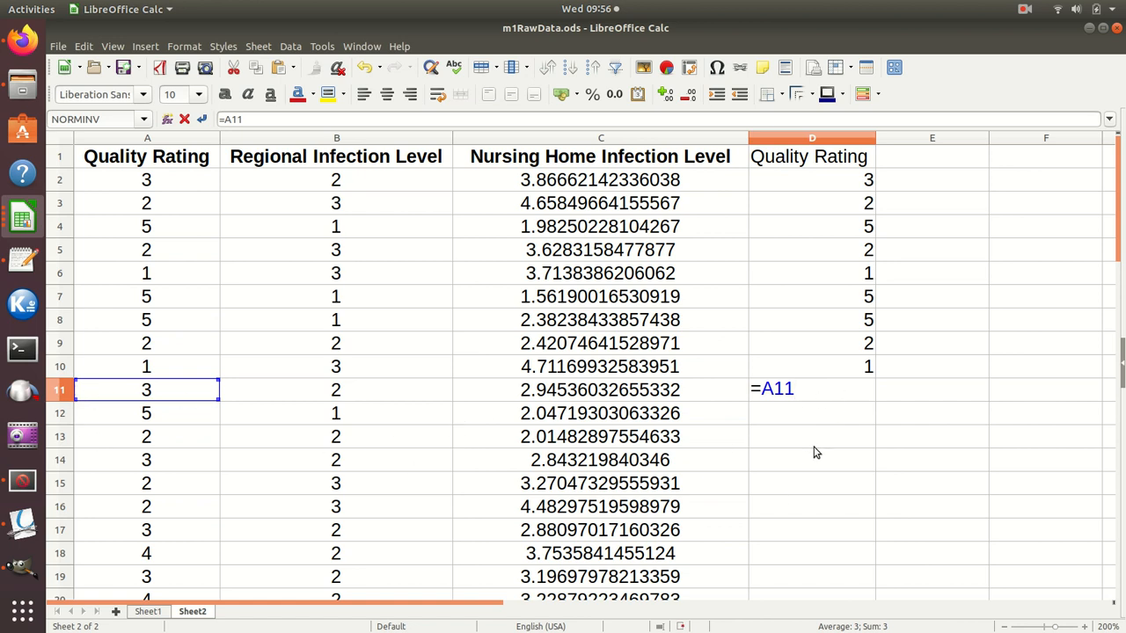
pyautogui.press('Return')
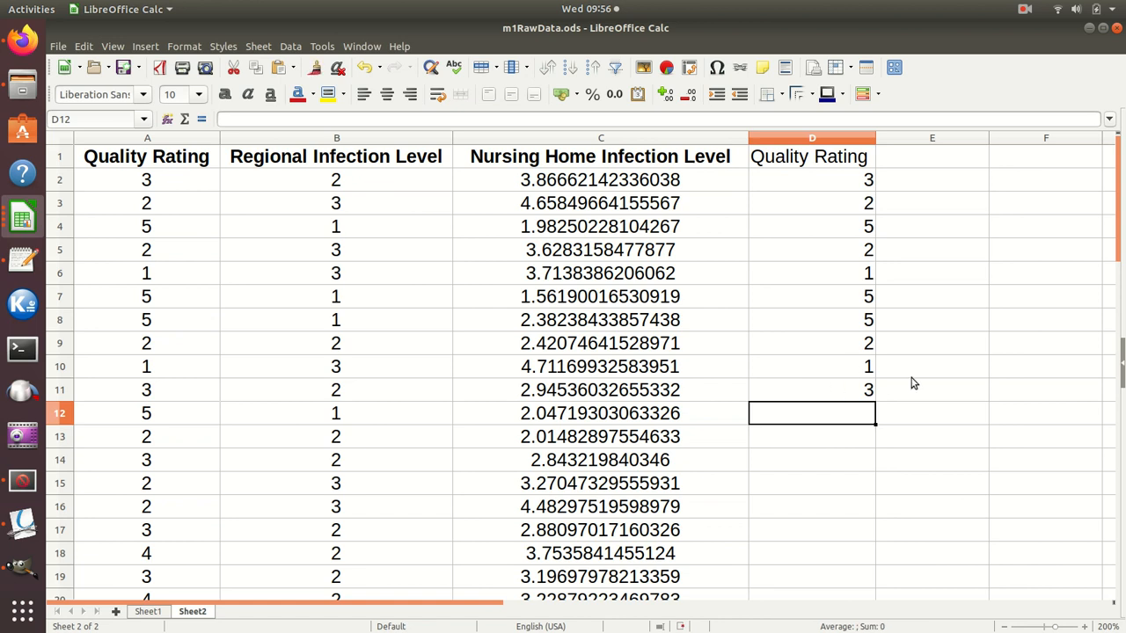
# Fill the formula in cell D11 down column D through D51, the last row of data, and review the filled range.
pyautogui.click(835, 397)
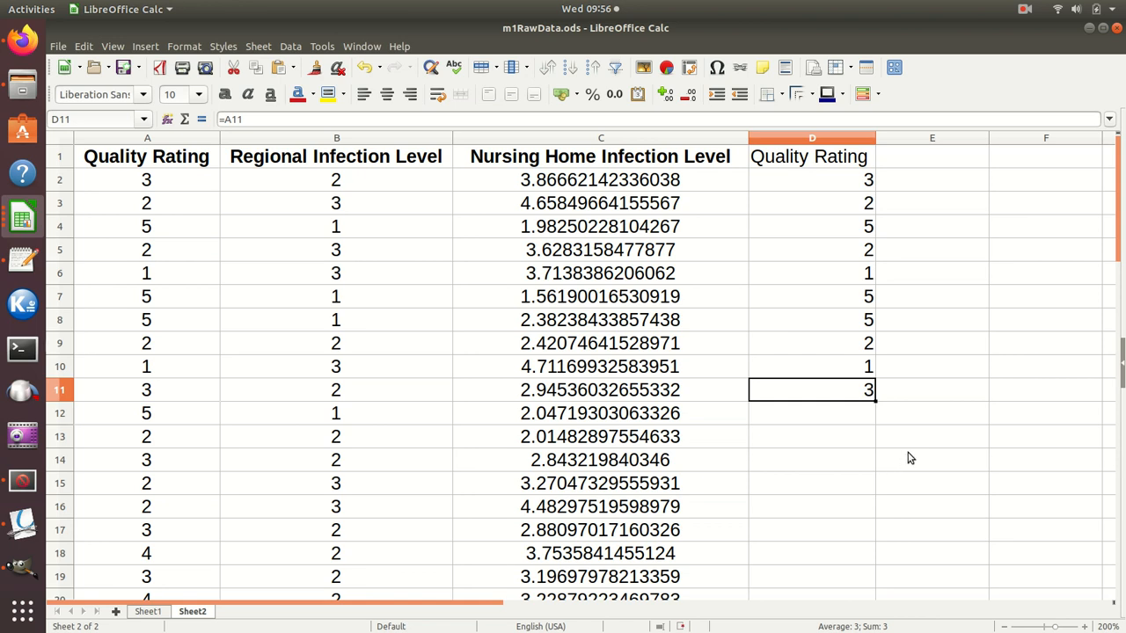
pyautogui.scroll(-20, 945, 429)
pyautogui.scroll(11, 950, 430)
pyautogui.scroll(11, 950, 431)
pyautogui.moveTo(874, 406); pyautogui.dragTo(874, 404)
pyautogui.doubleClick(875, 401)
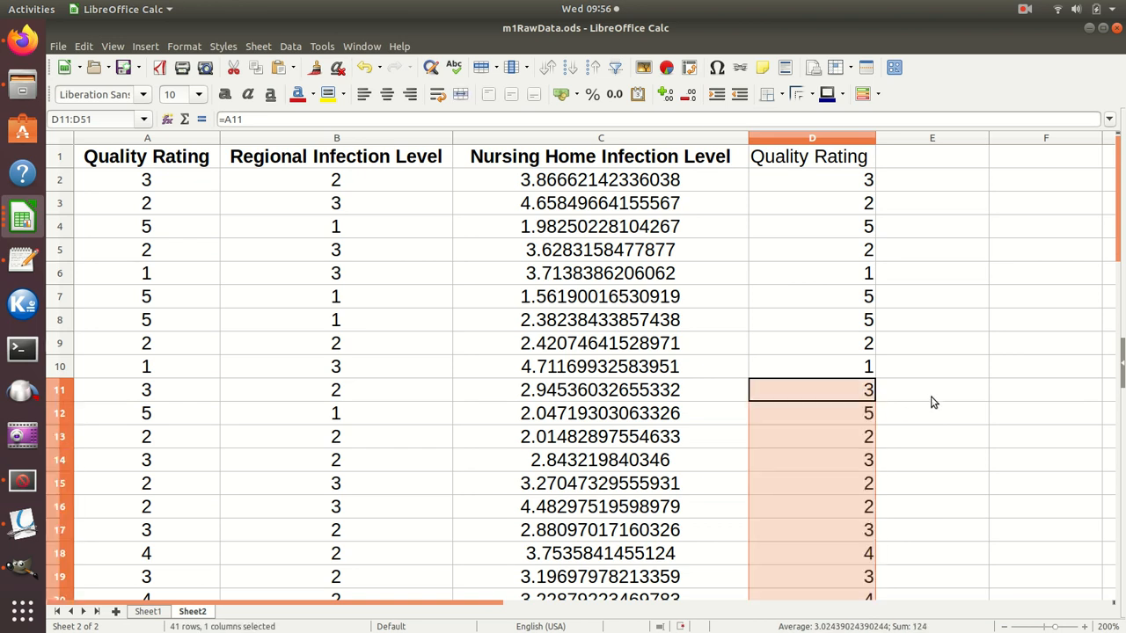
pyautogui.scroll(-16, 930, 409)
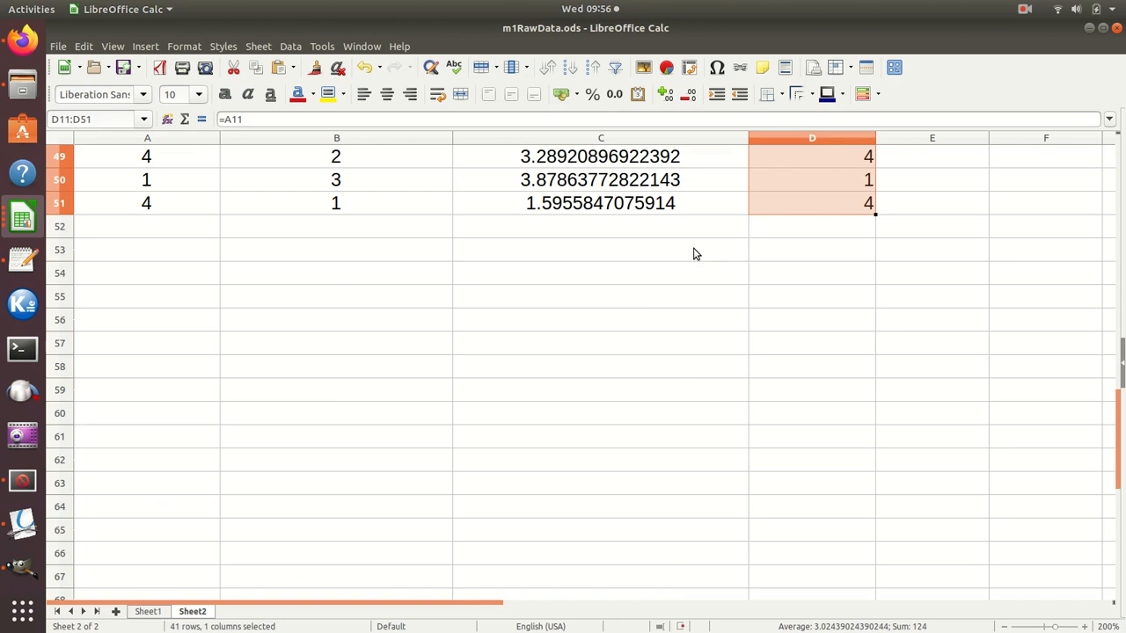
pyautogui.scroll(16, 977, 404)
pyautogui.click(941, 421)
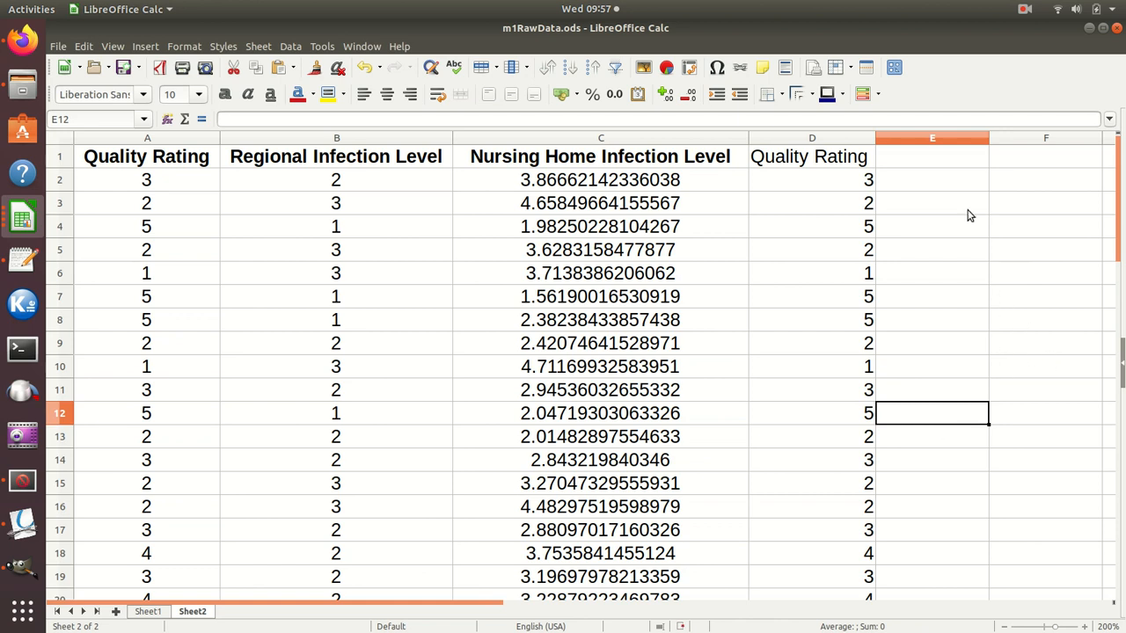
# Enter the formula =C1 in cell E1 and widen column E until the full header text fits.
pyautogui.click(930, 167)
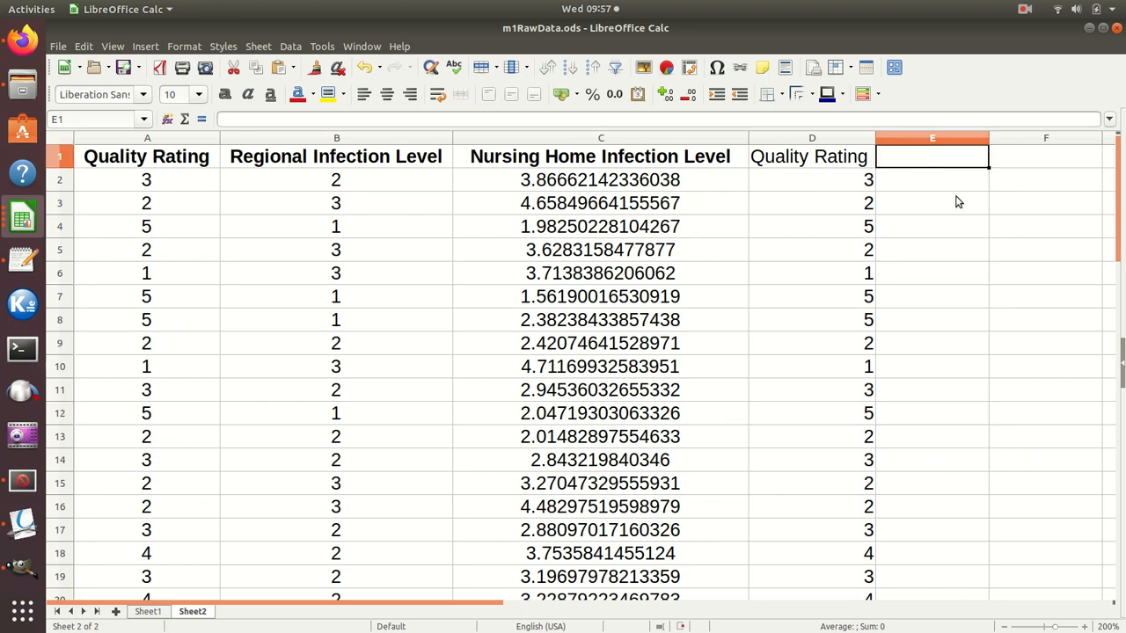
pyautogui.write('=')
pyautogui.click(634, 156)
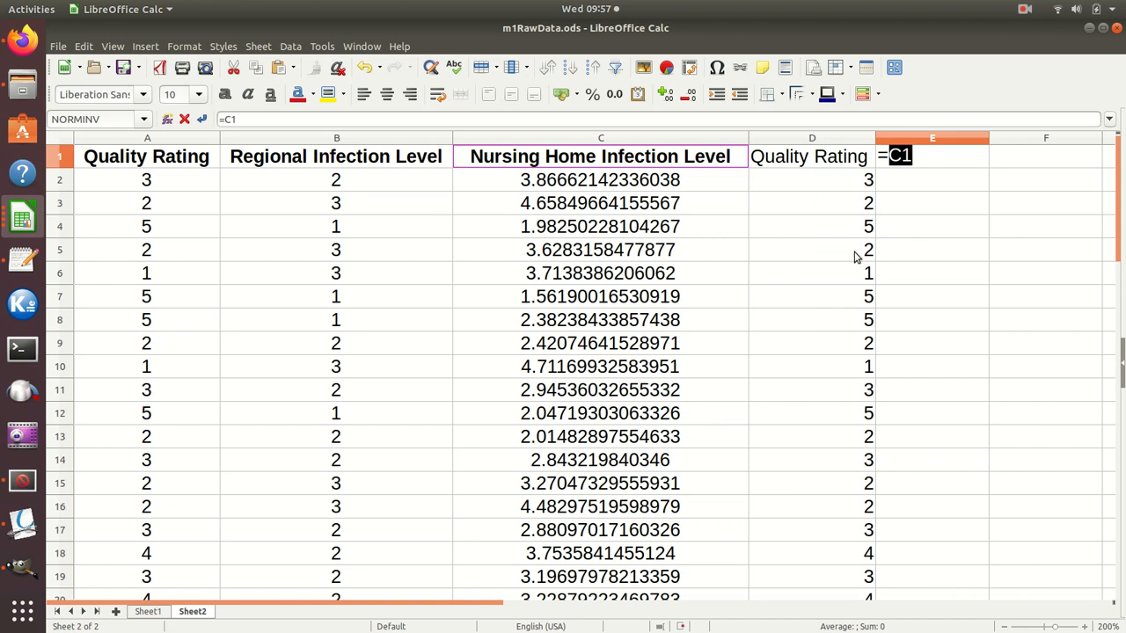
pyautogui.press('Return')
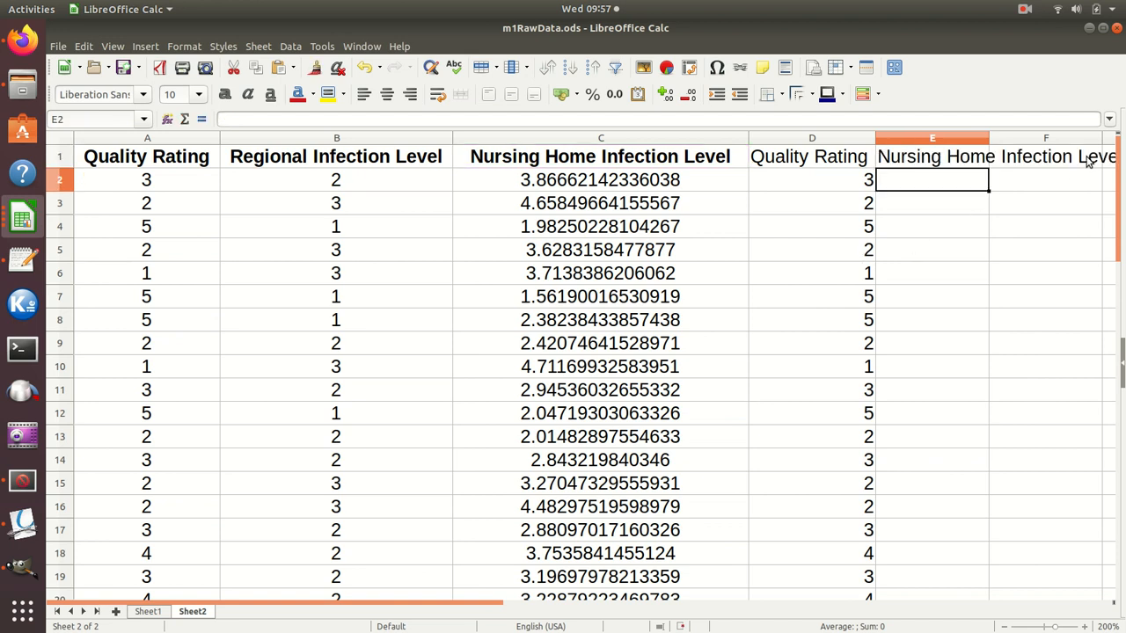
pyautogui.click(1005, 627)
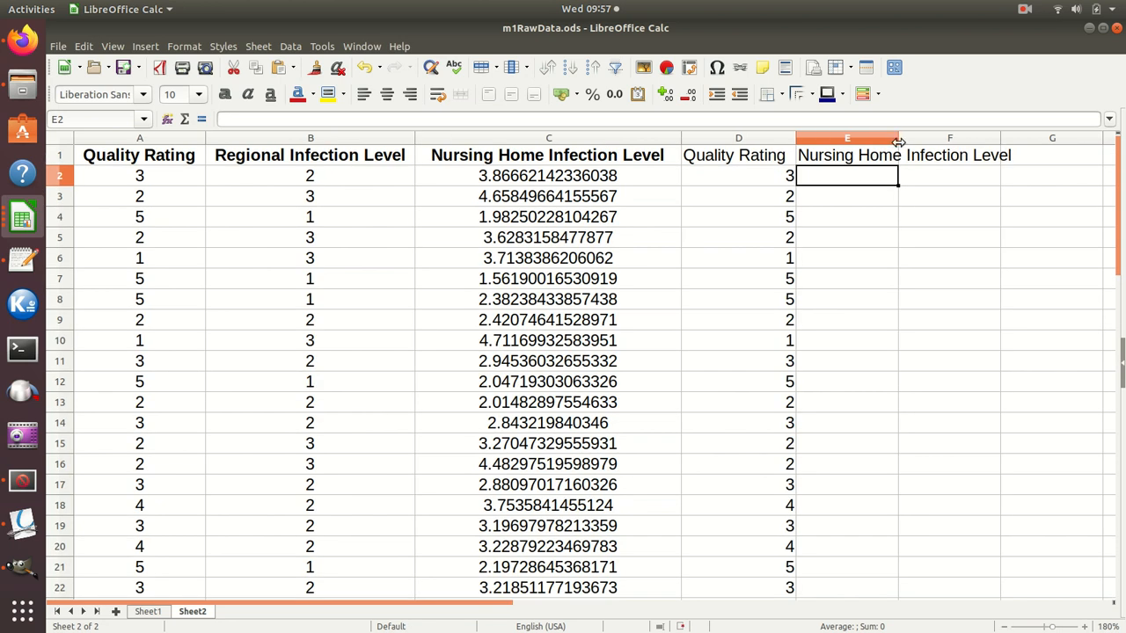
pyautogui.moveTo(898, 141); pyautogui.dragTo(1016, 139)
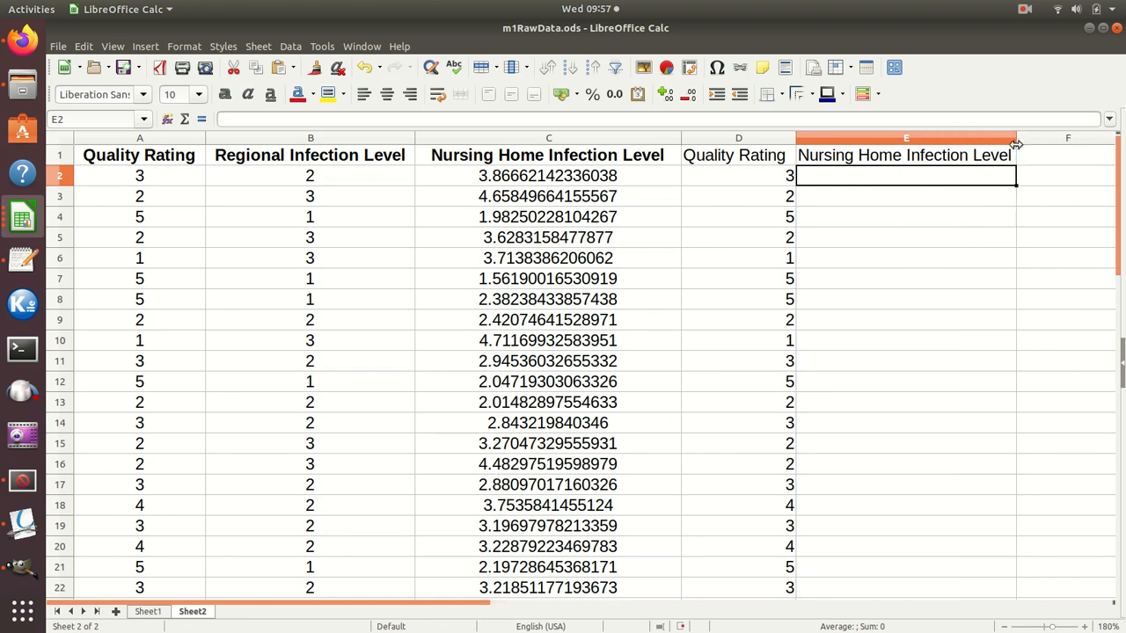
# Fill the formula in E1 down column E through E51 and inspect the reference in cell E10.
pyautogui.click(948, 158)
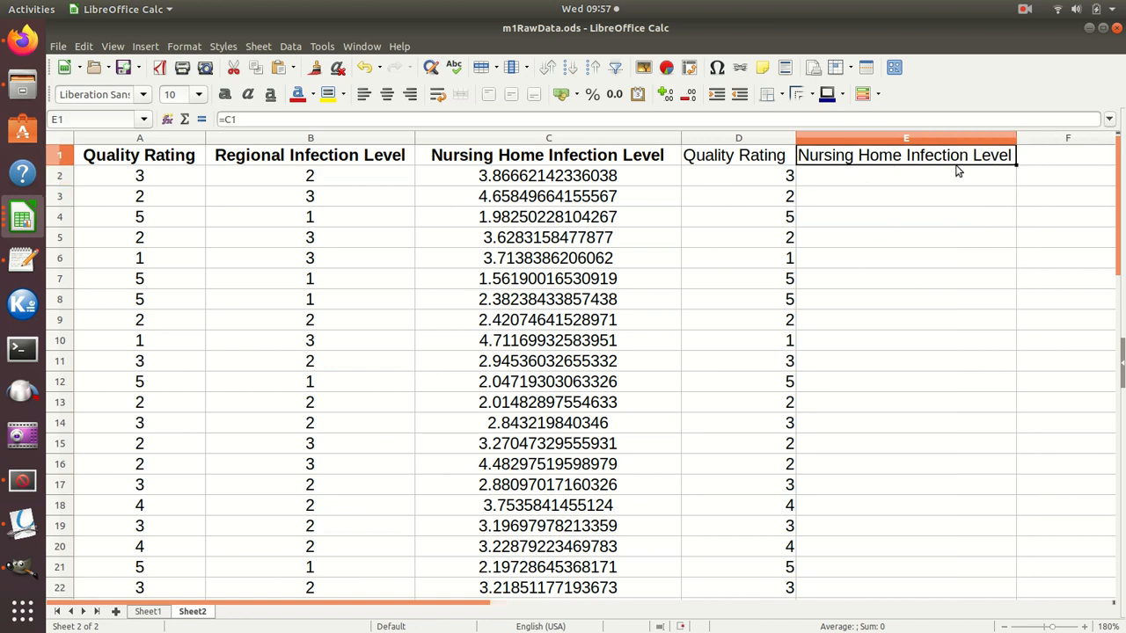
pyautogui.doubleClick(1015, 164)
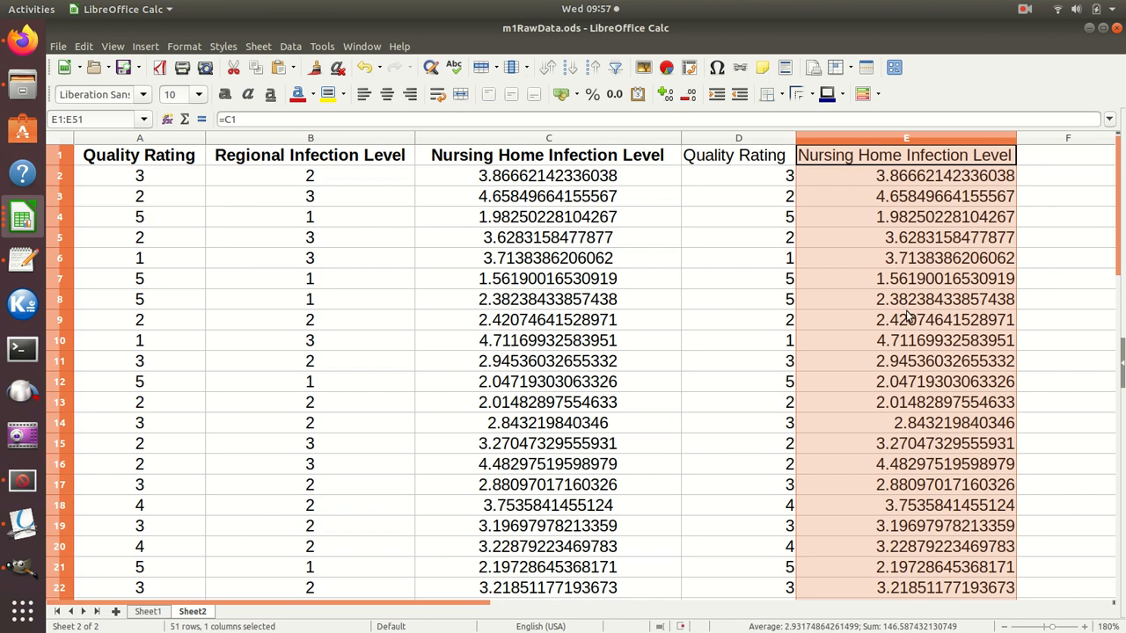
pyautogui.click(870, 343)
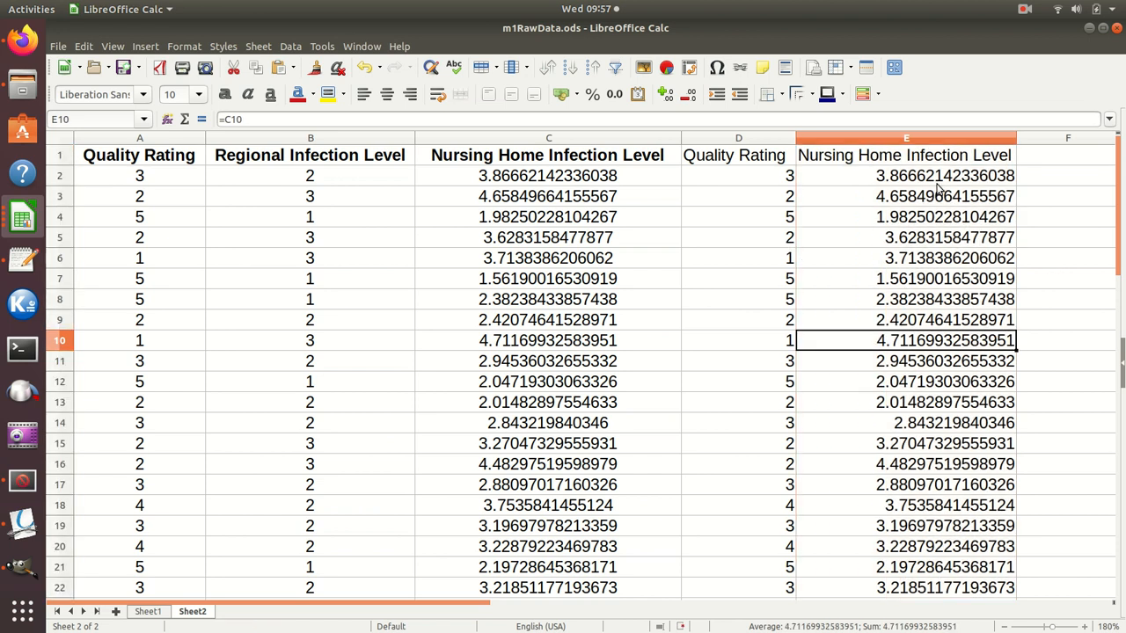
# Clear the contents of cells E2:E13.
pyautogui.moveTo(939, 181); pyautogui.dragTo(932, 402)
pyautogui.press('Delete')
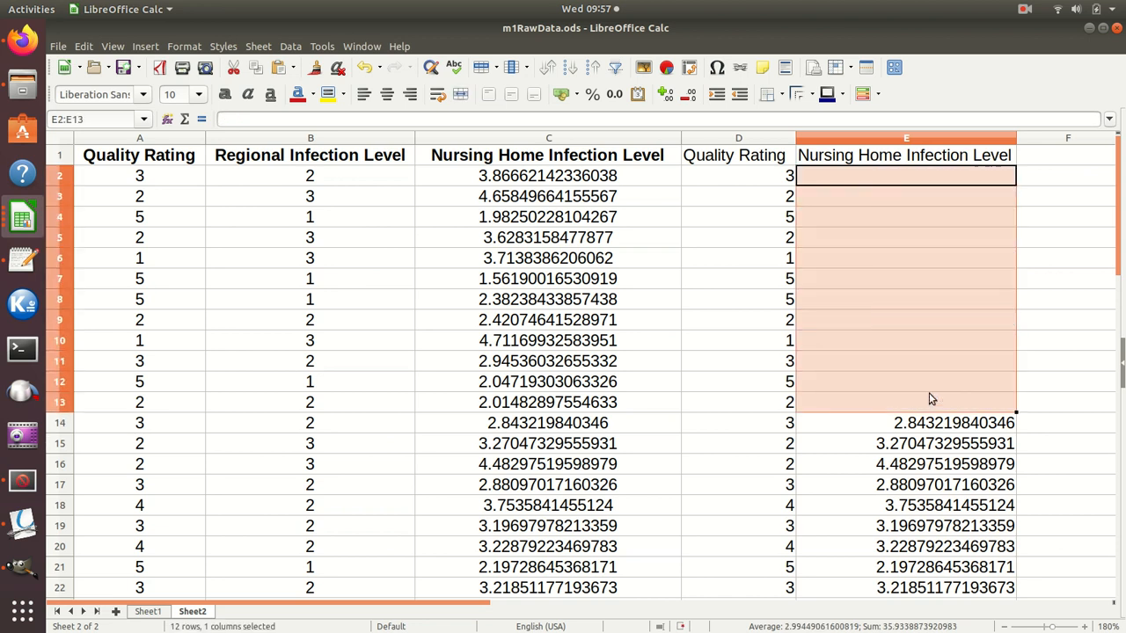
pyautogui.click(1047, 360)
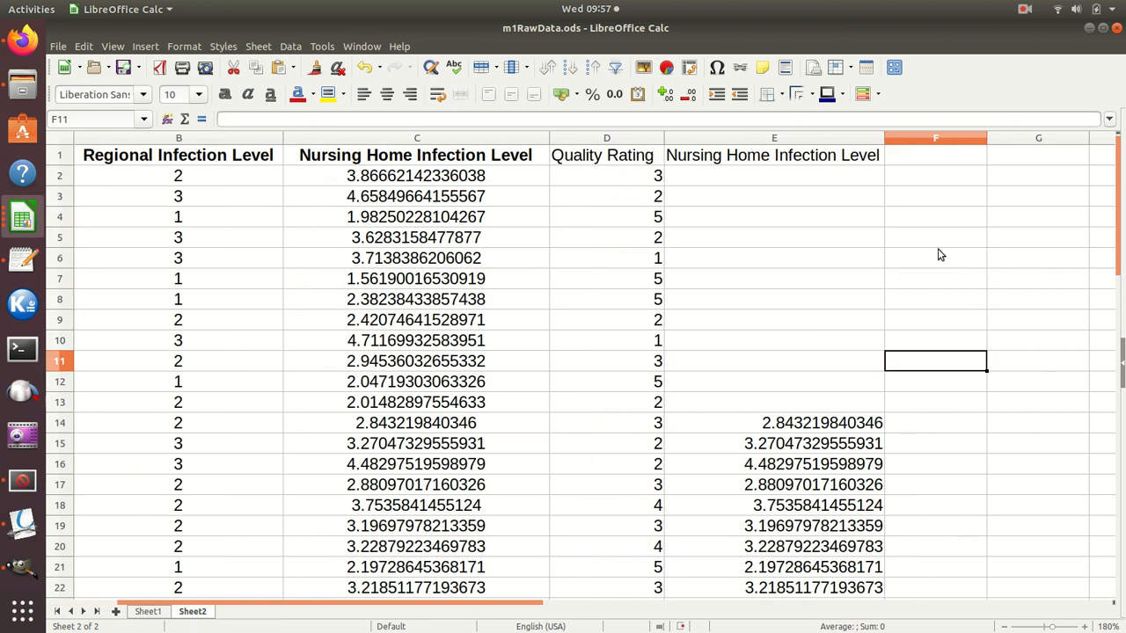
# Copy the formula in cell E1 and paste it into the range E2:E13.
pyautogui.rightClick(771, 165)
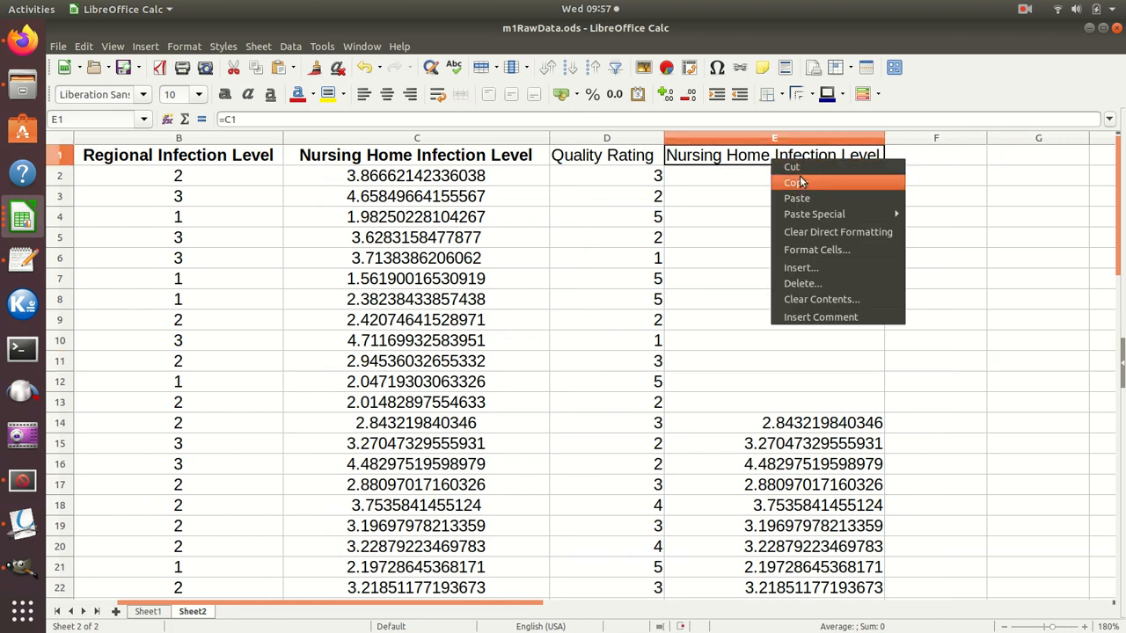
pyautogui.click(802, 185)
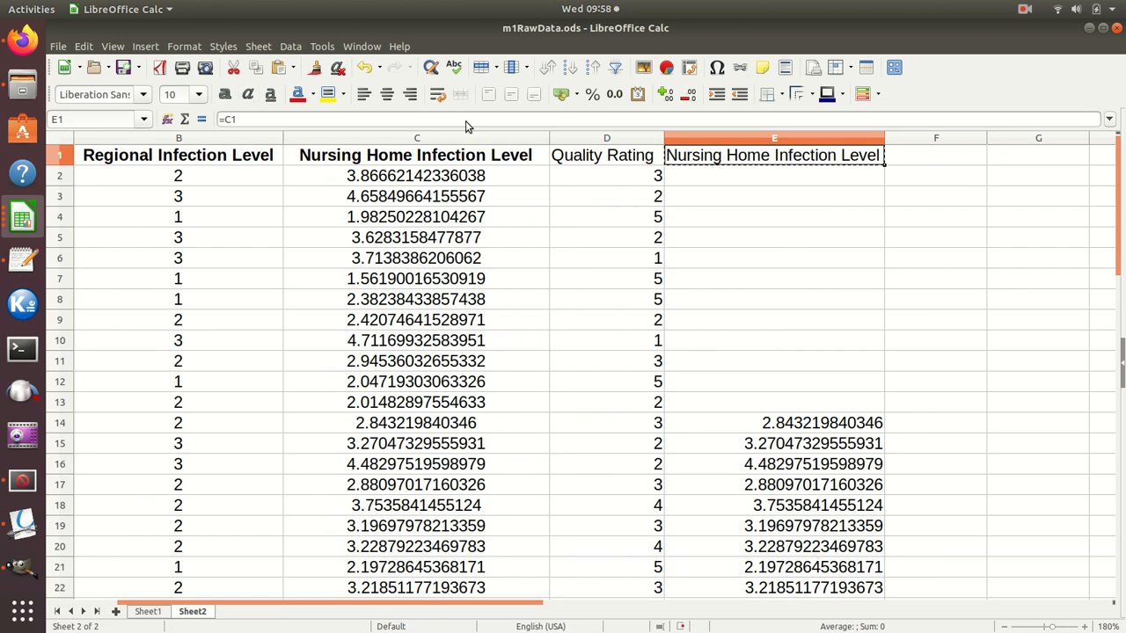
pyautogui.click(780, 180)
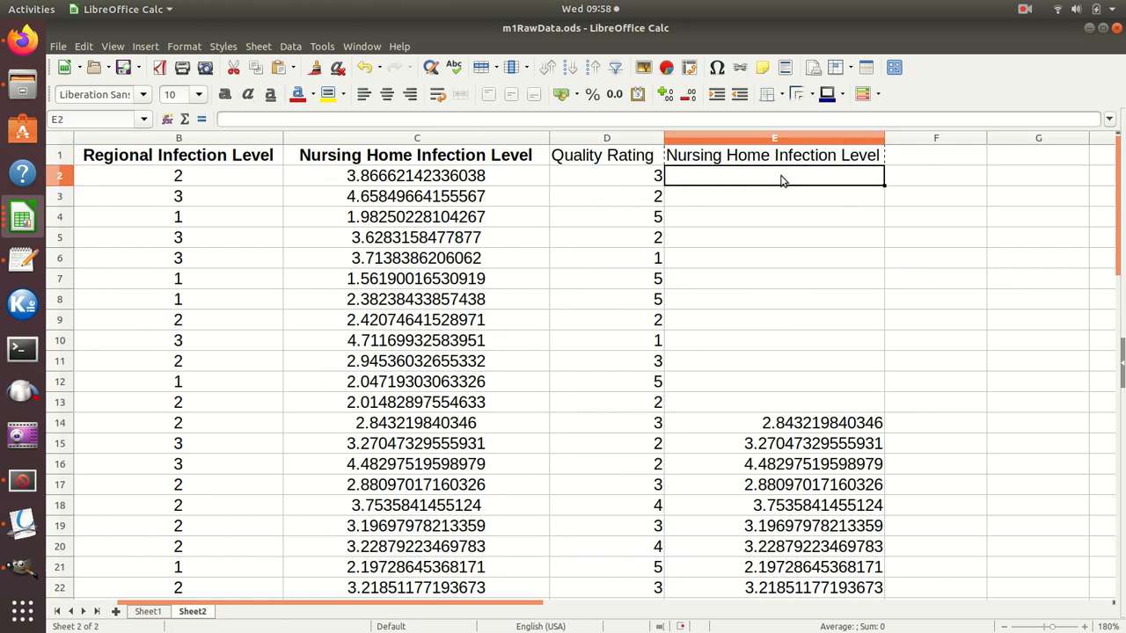
pyautogui.moveTo(781, 180); pyautogui.dragTo(788, 400)
pyautogui.rightClick(807, 321)
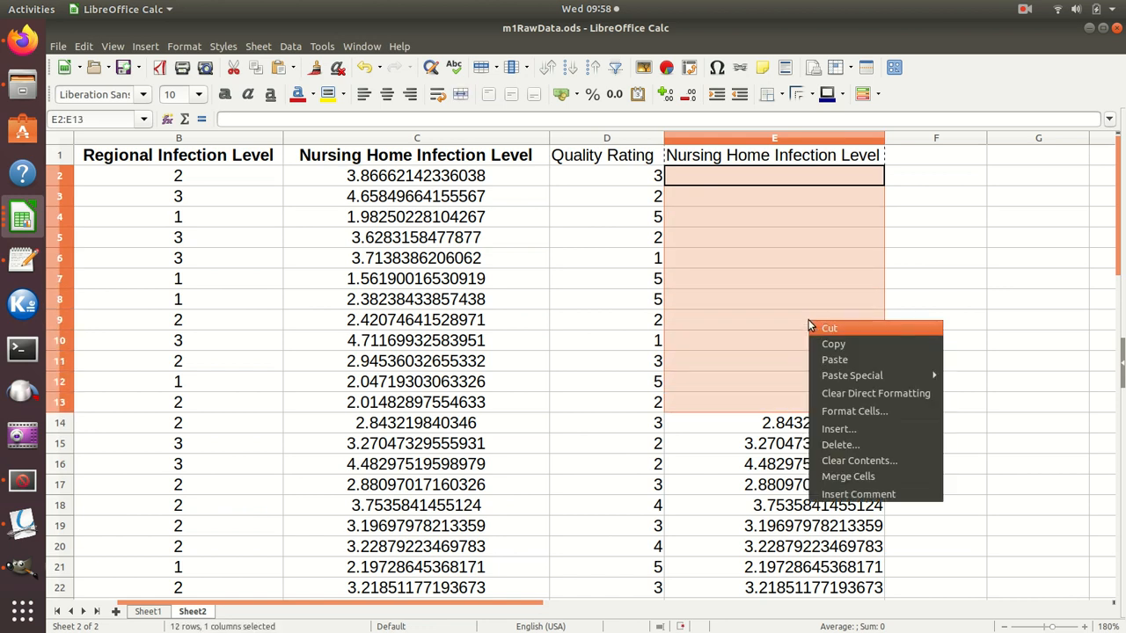
pyautogui.click(831, 362)
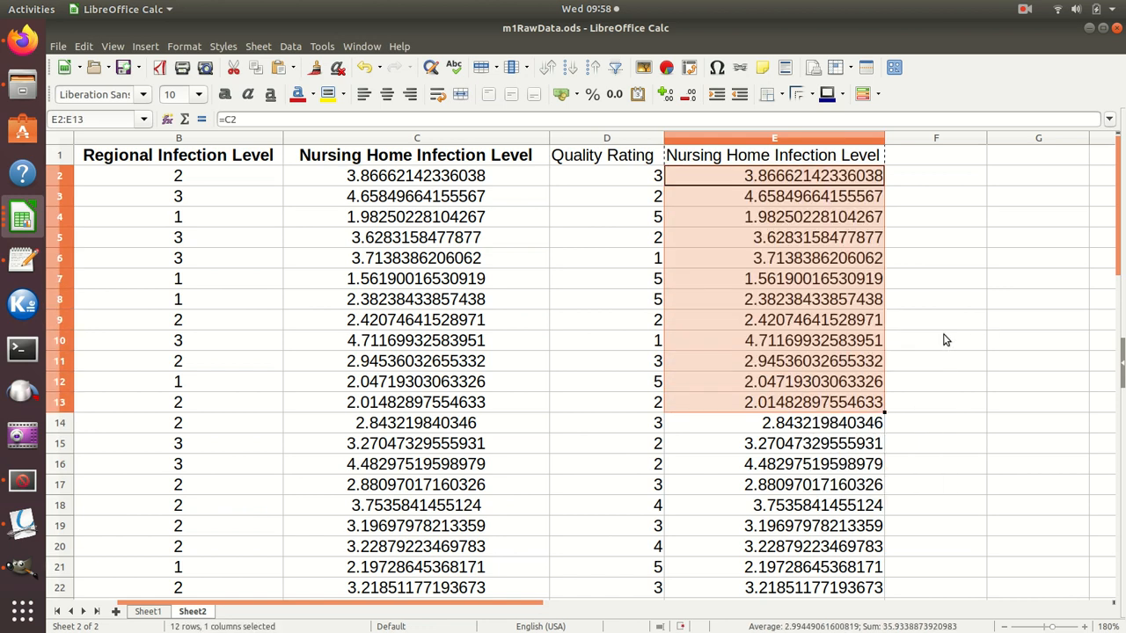
pyautogui.click(955, 359)
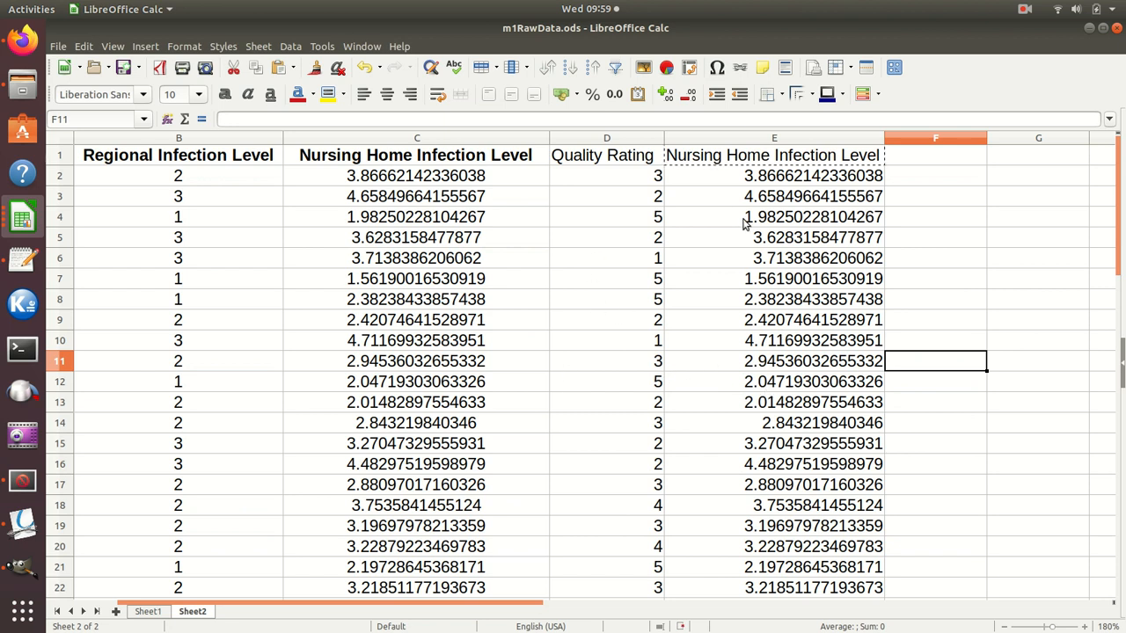
# Center the contents of columns D and E horizontally.
pyautogui.click(625, 138)
pyautogui.moveTo(625, 135); pyautogui.dragTo(761, 129)
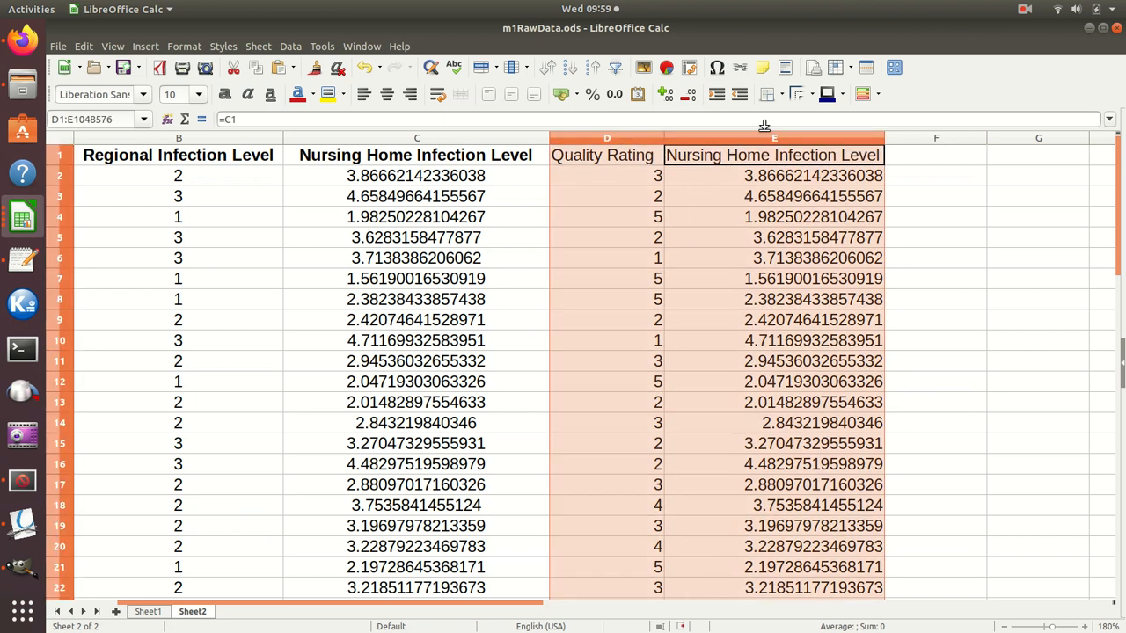
pyautogui.click(388, 95)
pyautogui.click(950, 319)
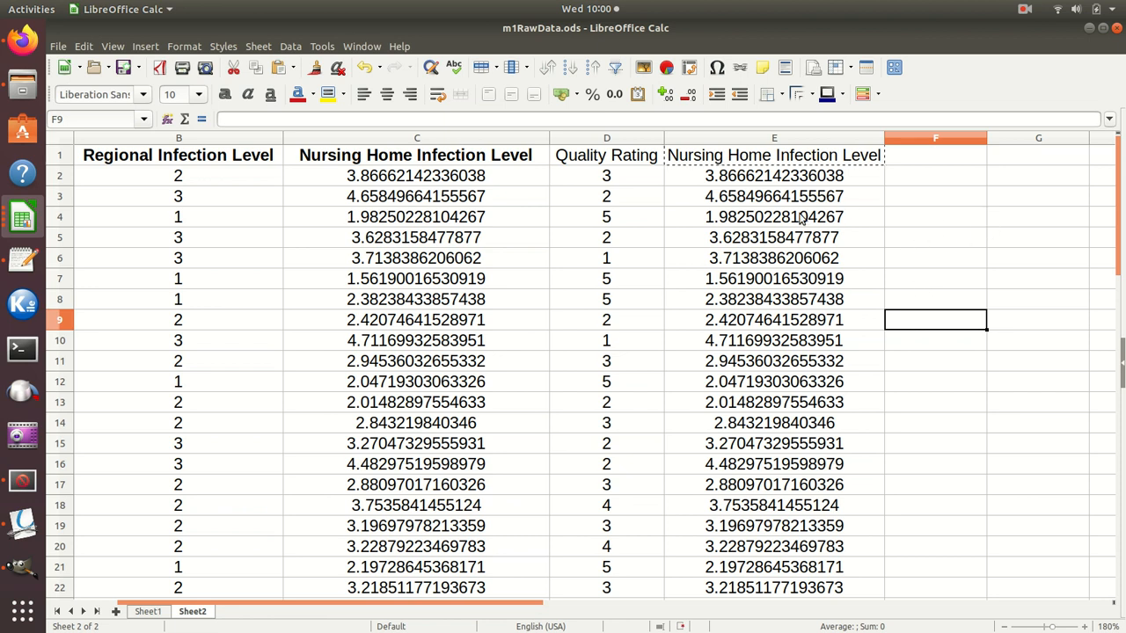
# Insert an XY (Scatter) chart of the Points Only type from the data in columns D and E.
pyautogui.click(613, 139)
pyautogui.moveTo(612, 139); pyautogui.dragTo(744, 134)
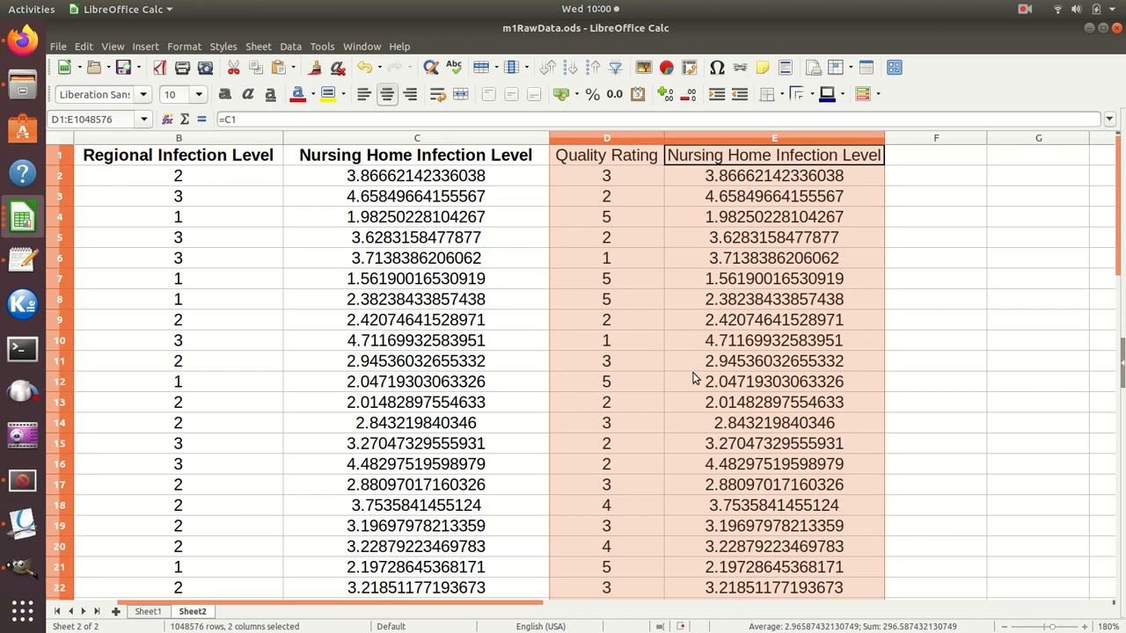
pyautogui.click(146, 46)
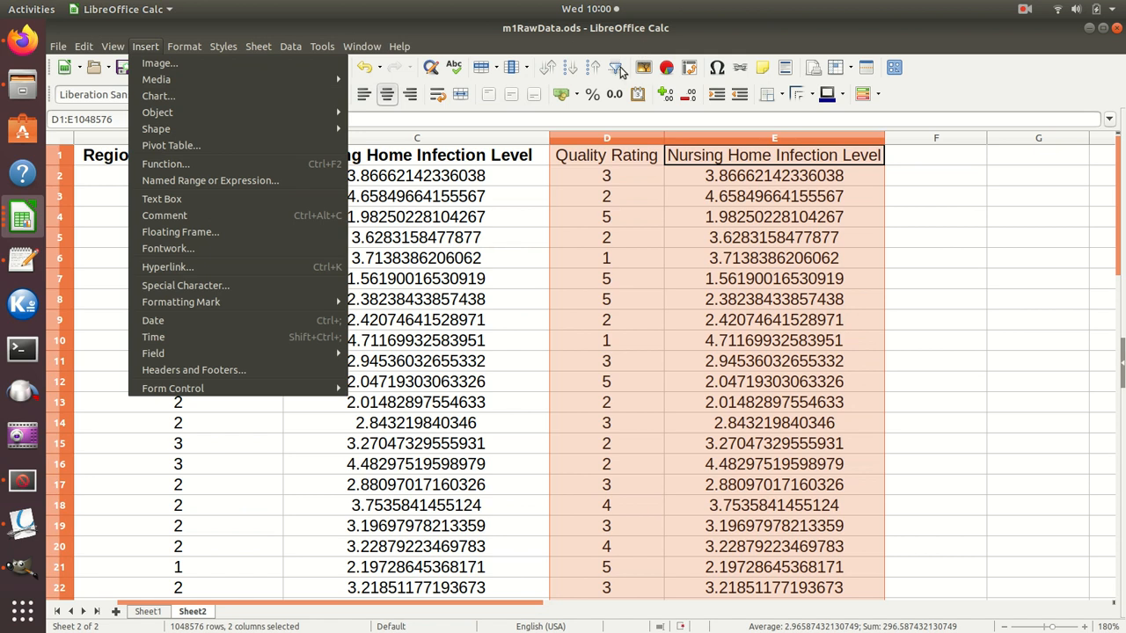
pyautogui.click(158, 97)
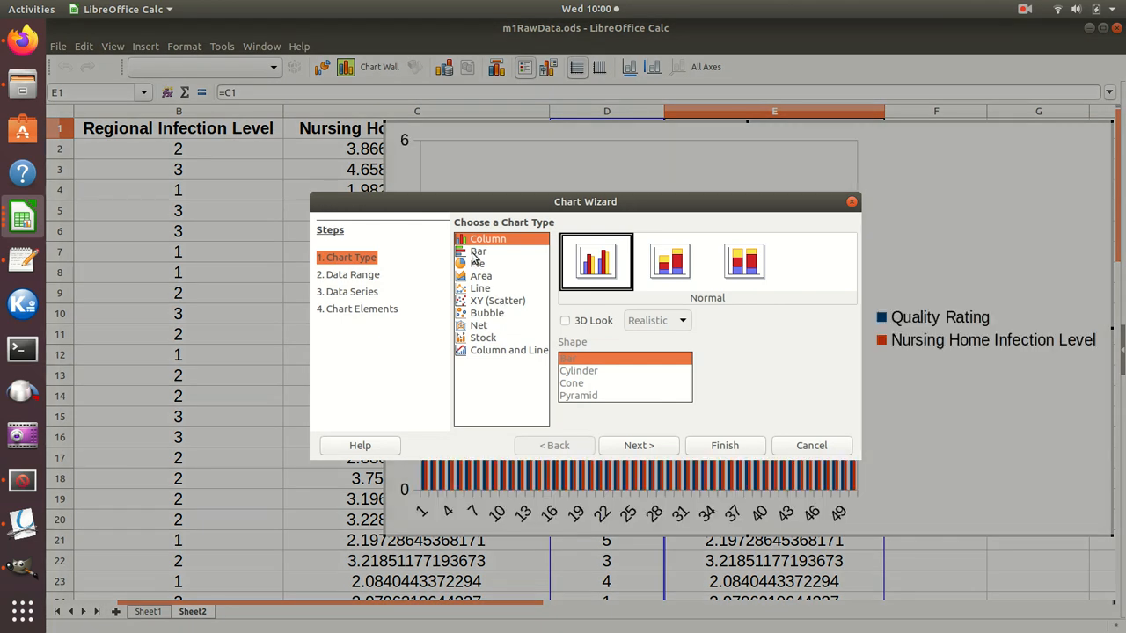
pyautogui.click(489, 302)
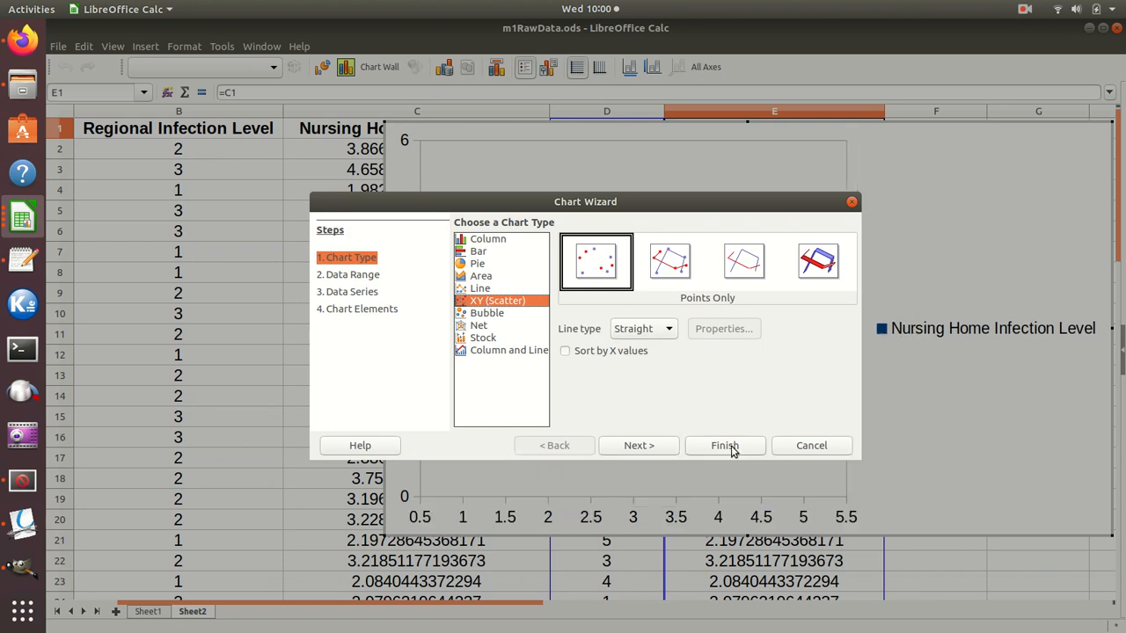
pyautogui.click(726, 446)
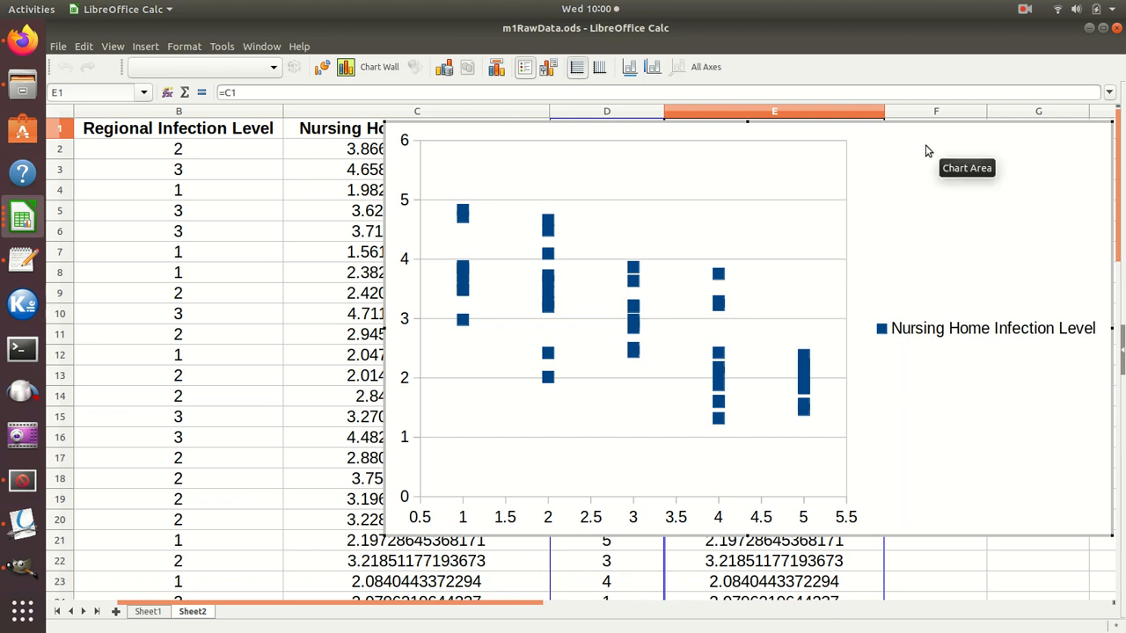
# Leave chart editing and move the scatter chart left and slightly down, to position about 2.55 / 0.44.
pyautogui.click(854, 209)
pyautogui.click(967, 580)
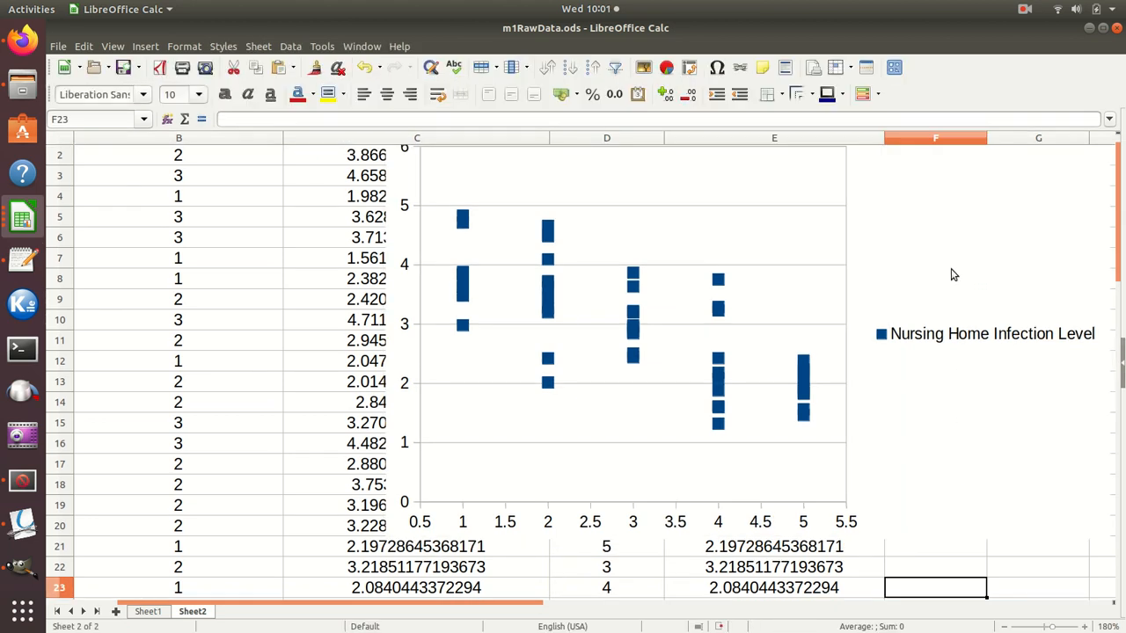
pyautogui.click(837, 275)
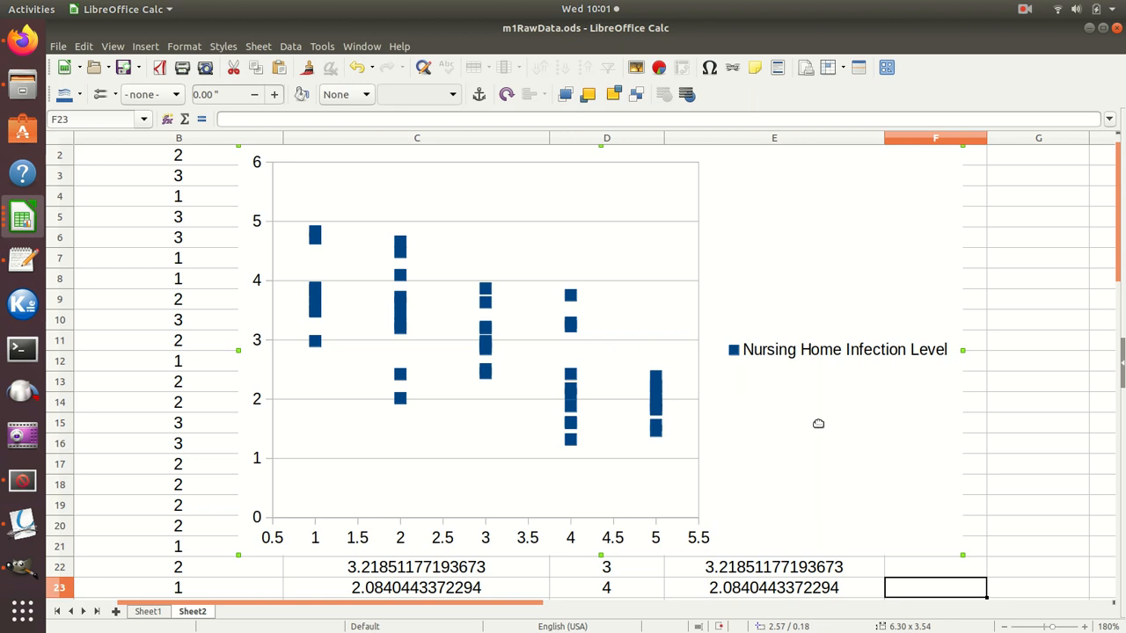
pyautogui.moveTo(843, 306)
pyautogui.mouseDown()
pyautogui.moveTo(842, 336)
pyautogui.moveTo(852, 314)
pyautogui.mouseUp()
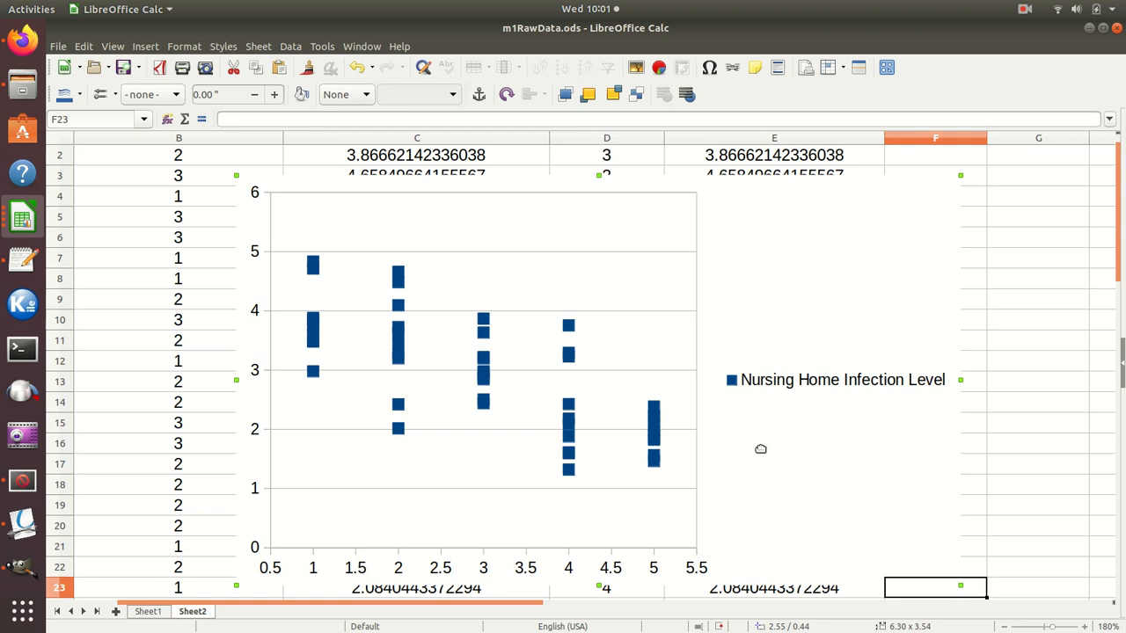
pyautogui.rightClick(823, 384)
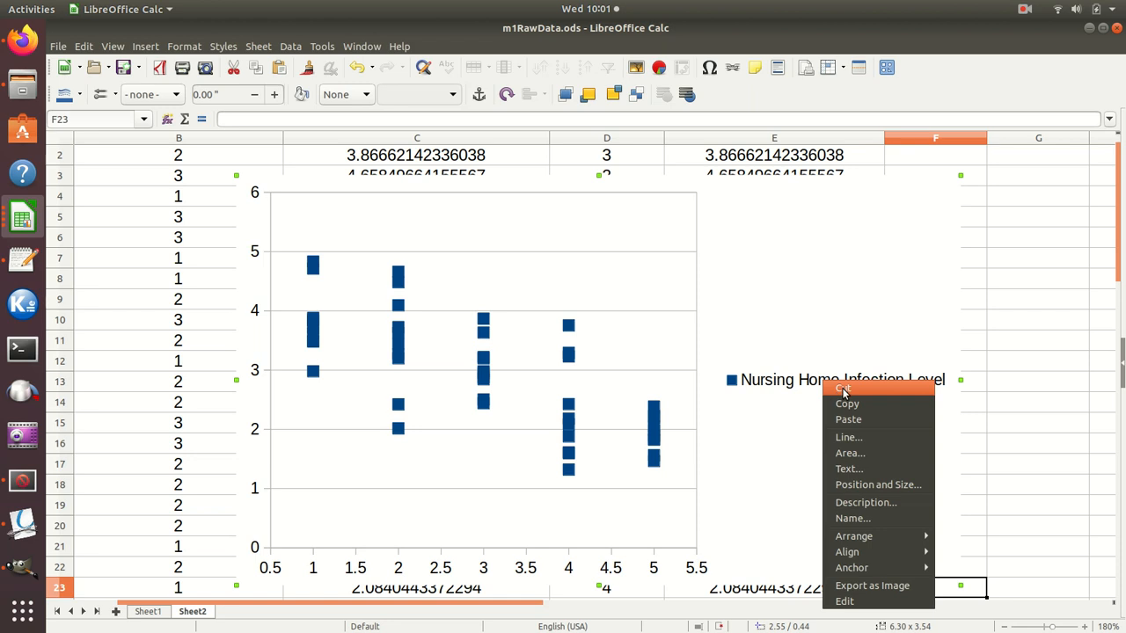
pyautogui.click(794, 412)
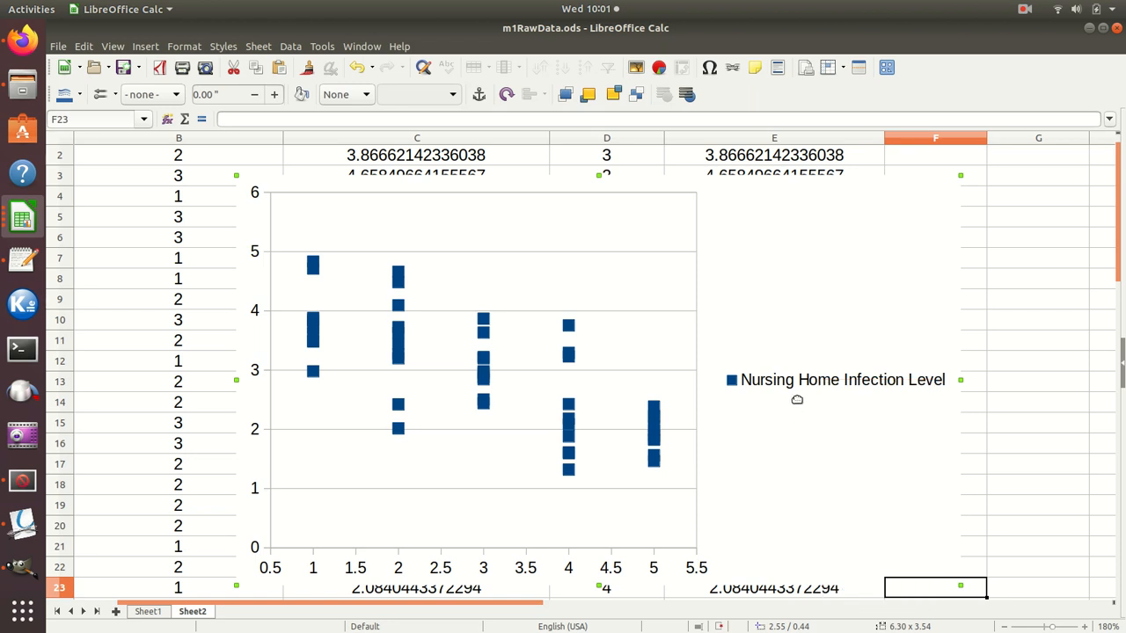
pyautogui.rightClick(845, 473)
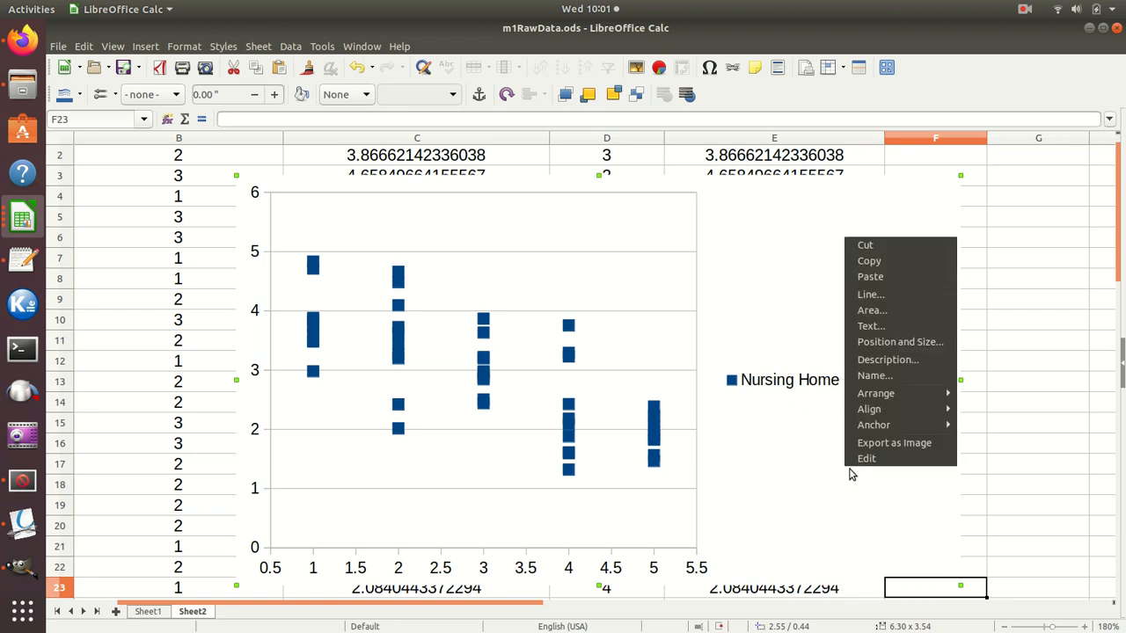
pyautogui.click(818, 488)
# Open the scatter chart for editing and delete its Nursing Home Infection Level legend.
pyautogui.doubleClick(818, 488)
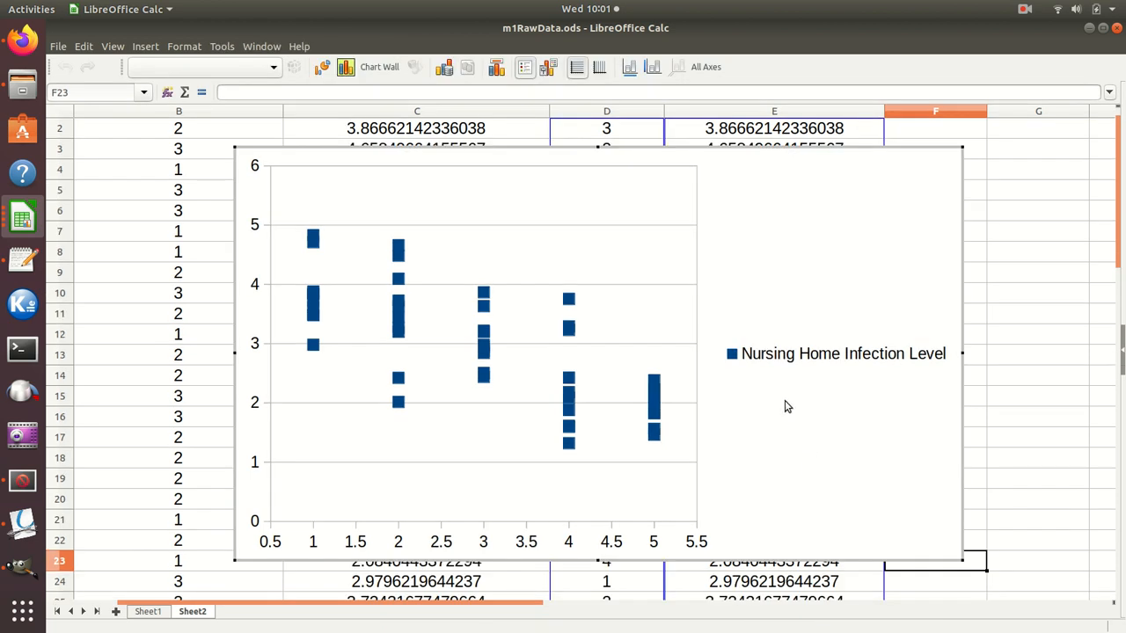
pyautogui.click(785, 355)
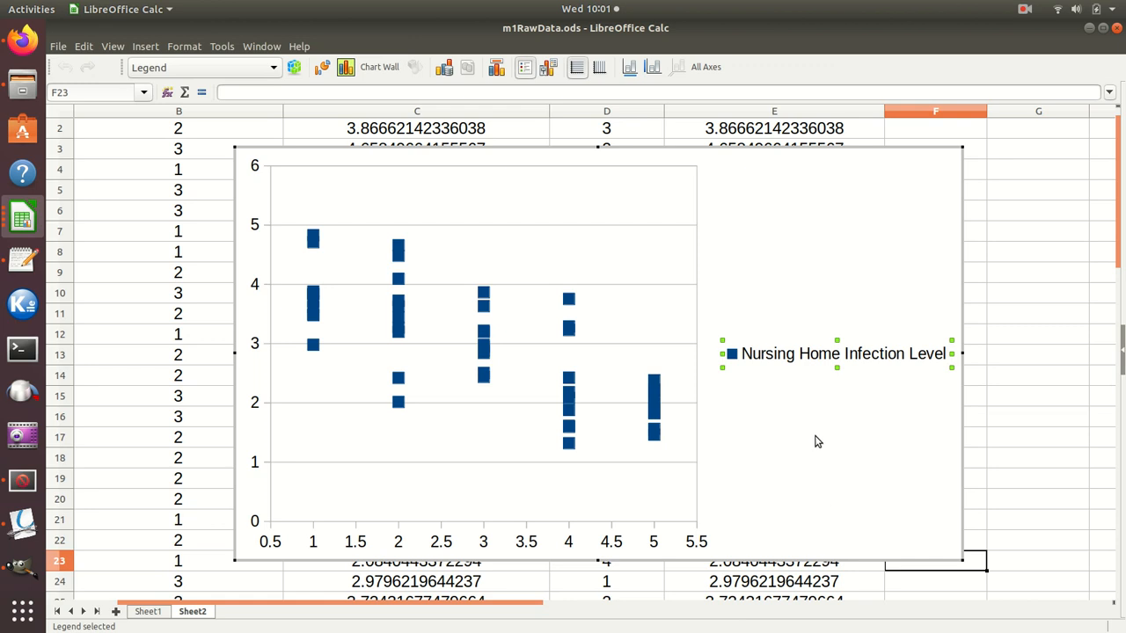
pyautogui.press('Delete')
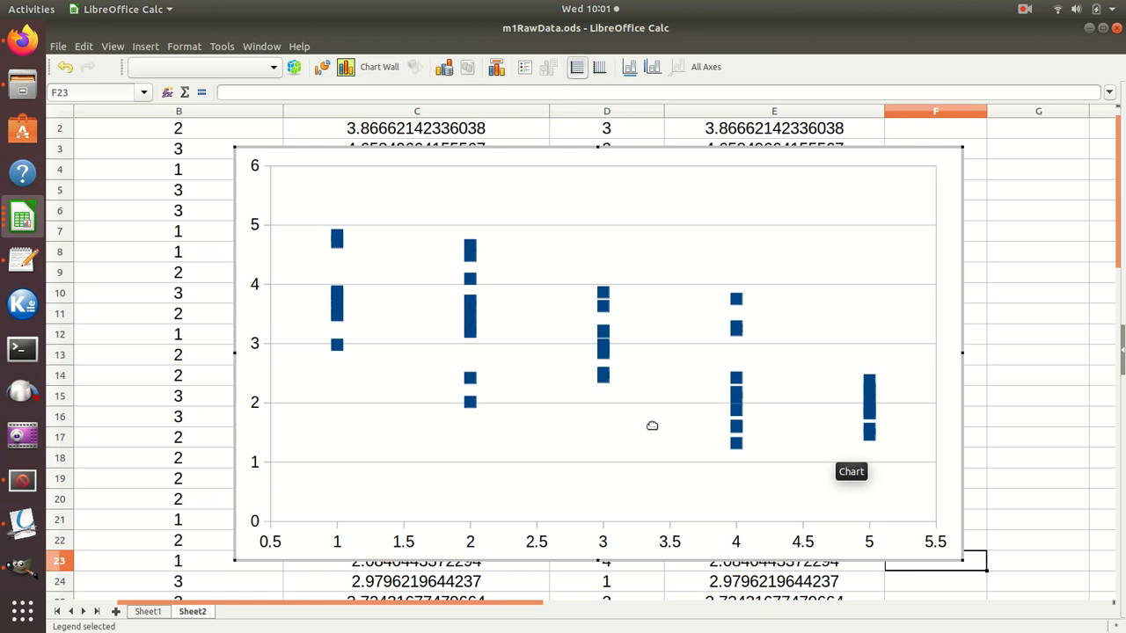
# Add the main title "Nursing Home Infections vs Quality" to the scatter chart.
pyautogui.click(949, 309)
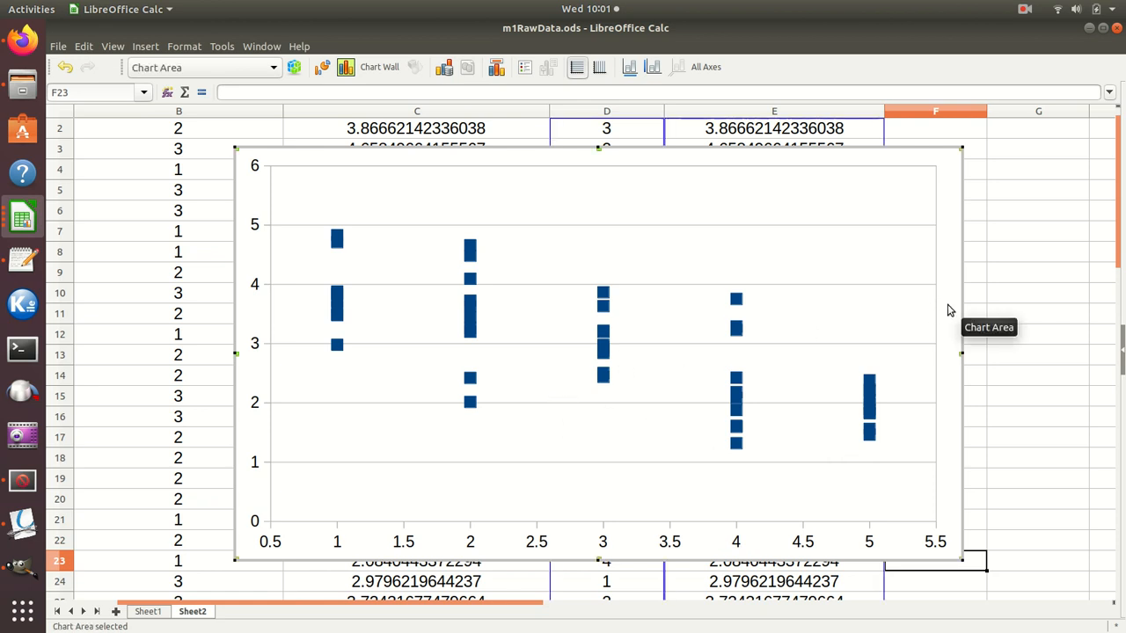
pyautogui.rightClick(911, 389)
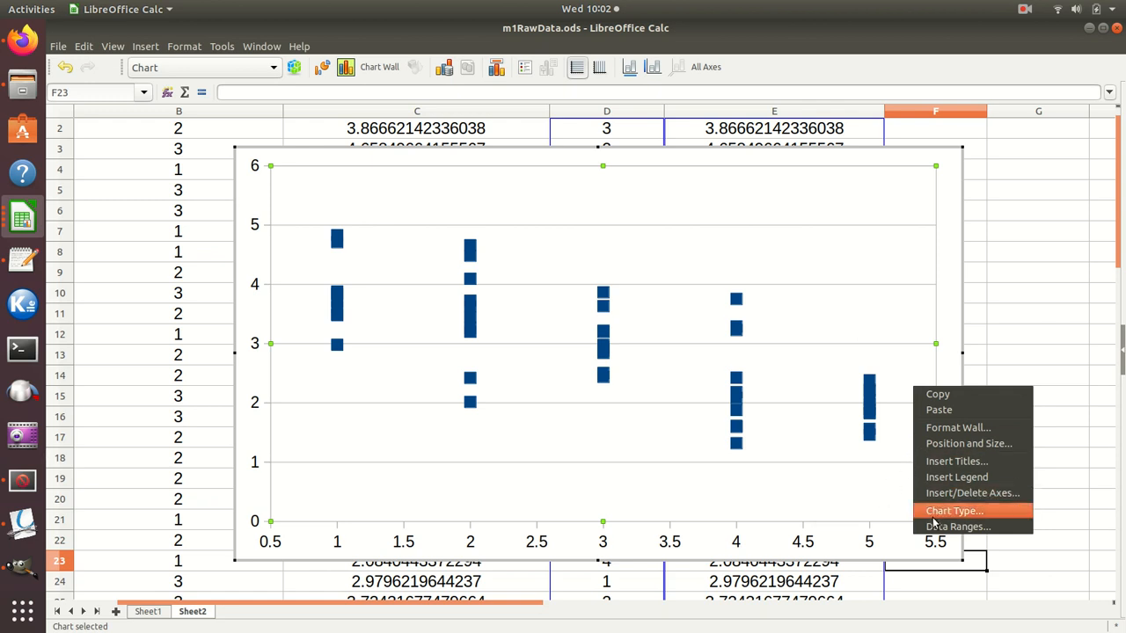
pyautogui.click(952, 469)
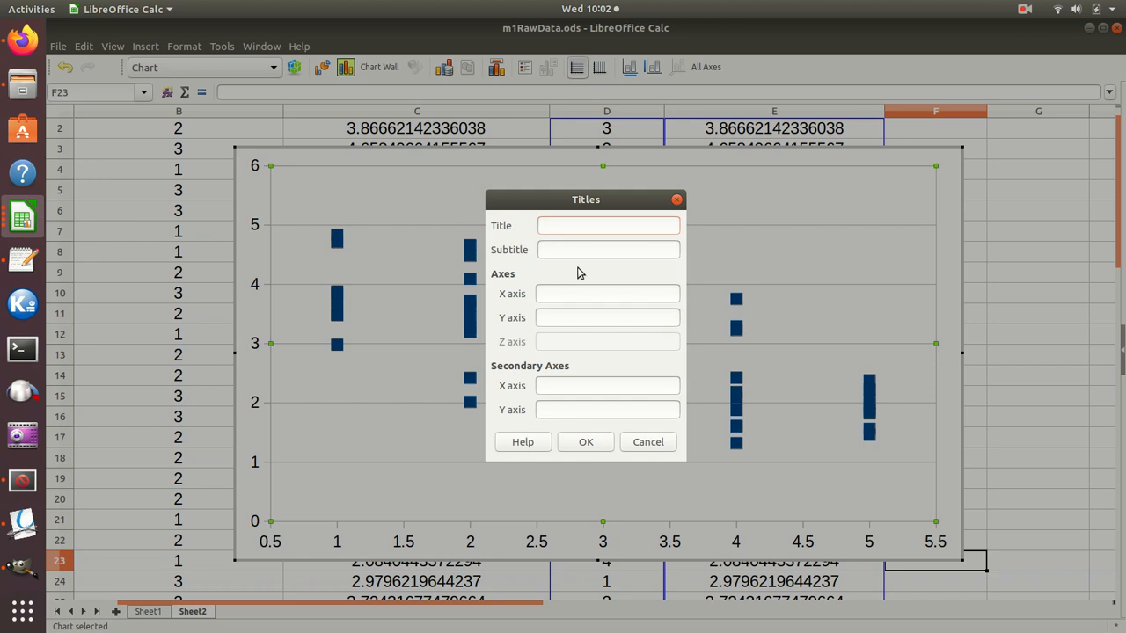
pyautogui.write('rsing Home Infection')
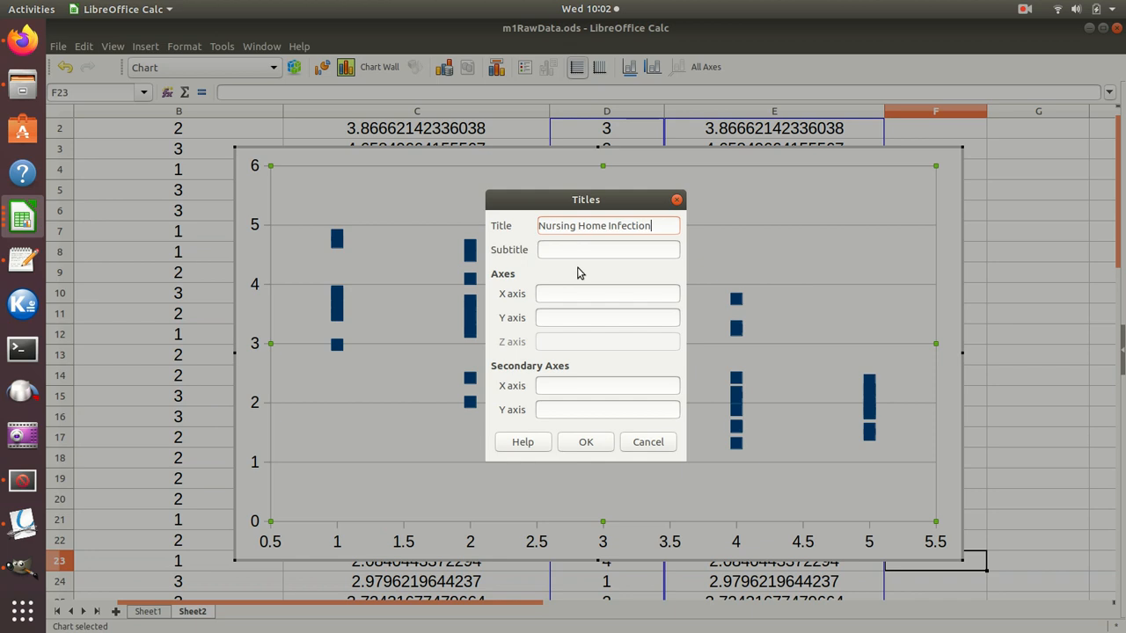
pyautogui.write('s vs Q')
pyautogui.write('uality')
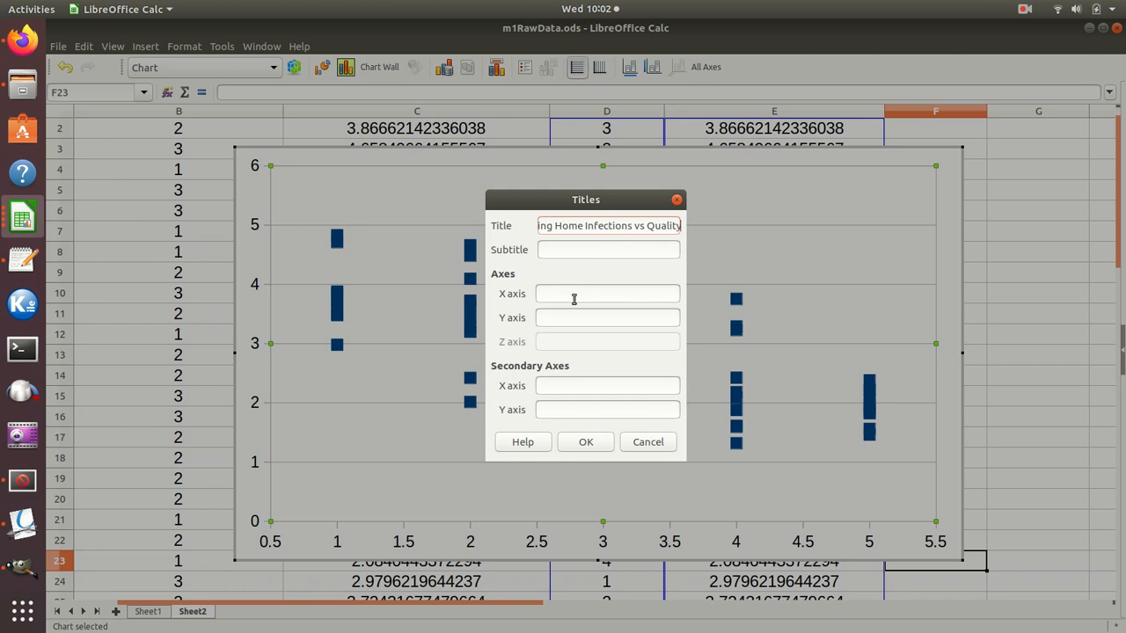
pyautogui.click(574, 292)
pyautogui.click(585, 441)
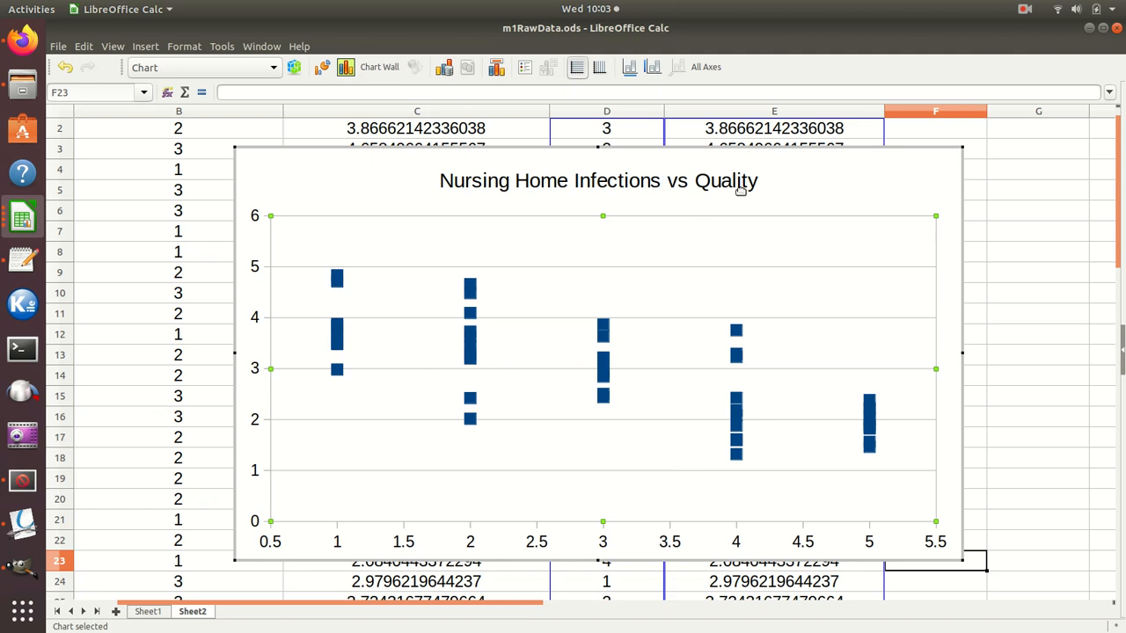
# Put "Figure 1." in front of the existing text in the chart's main title.
pyautogui.rightClick(819, 192)
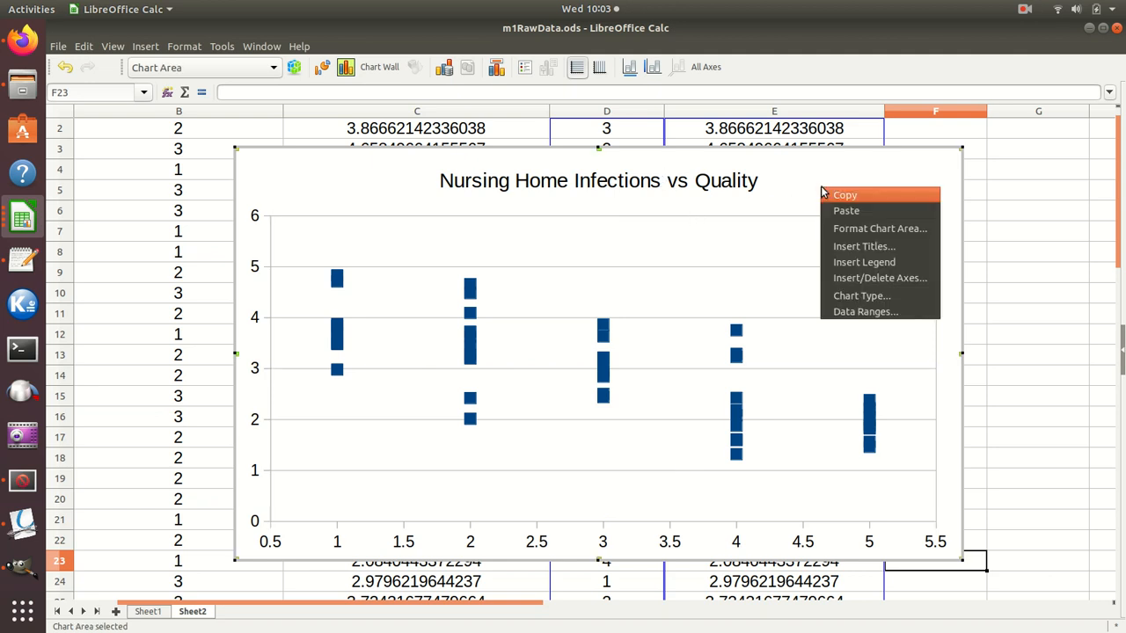
pyautogui.click(850, 249)
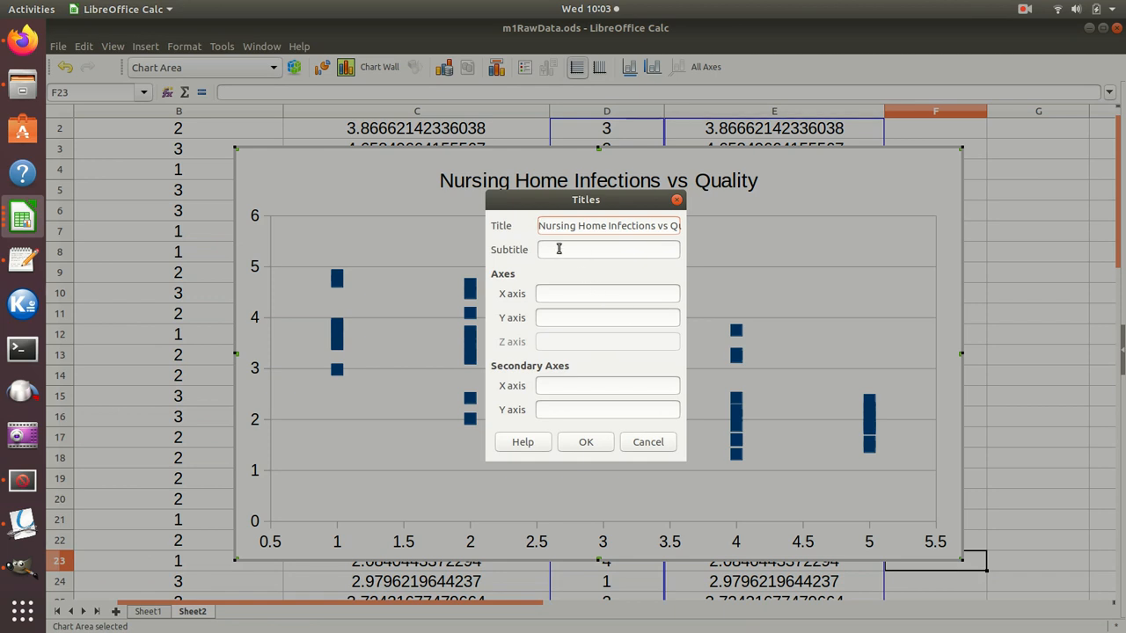
pyautogui.write('Figure ')
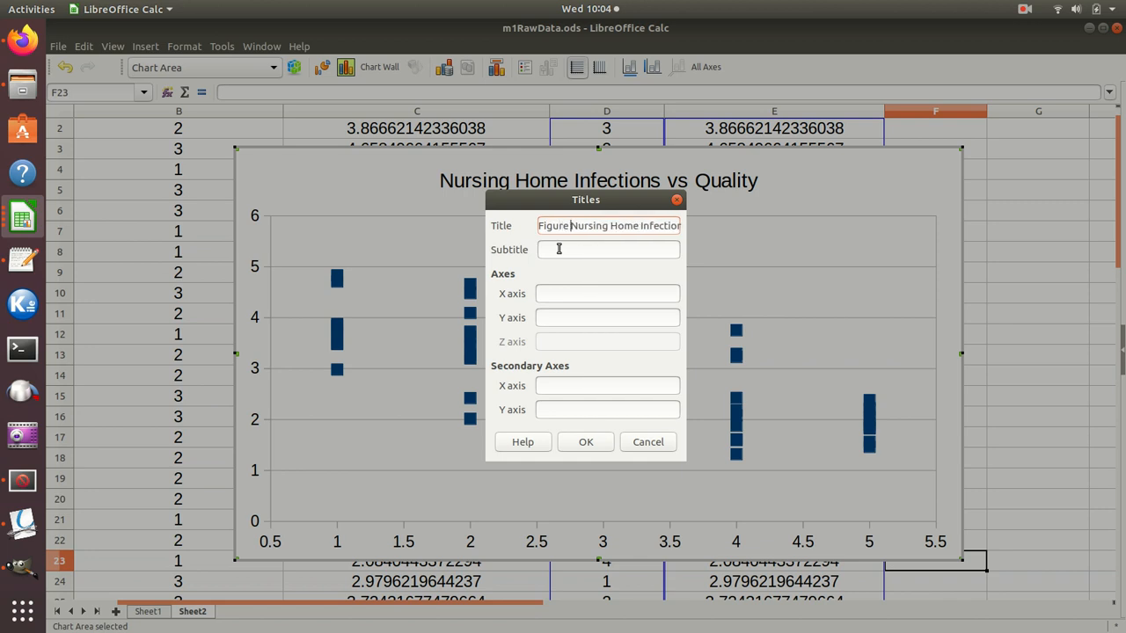
pyautogui.write('1')
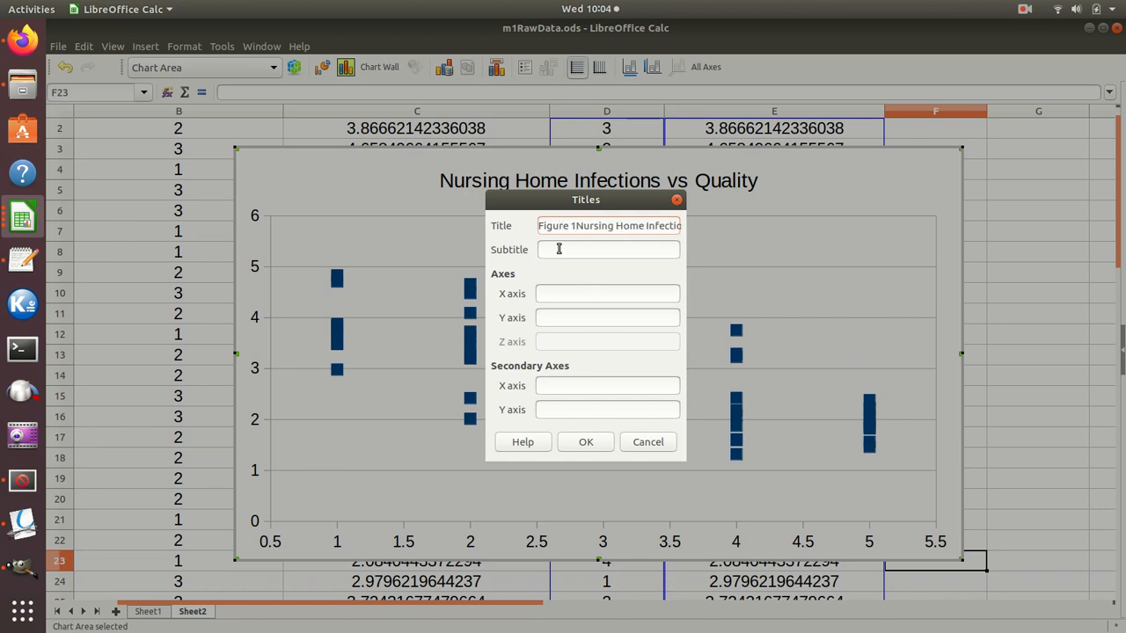
pyautogui.write('.')
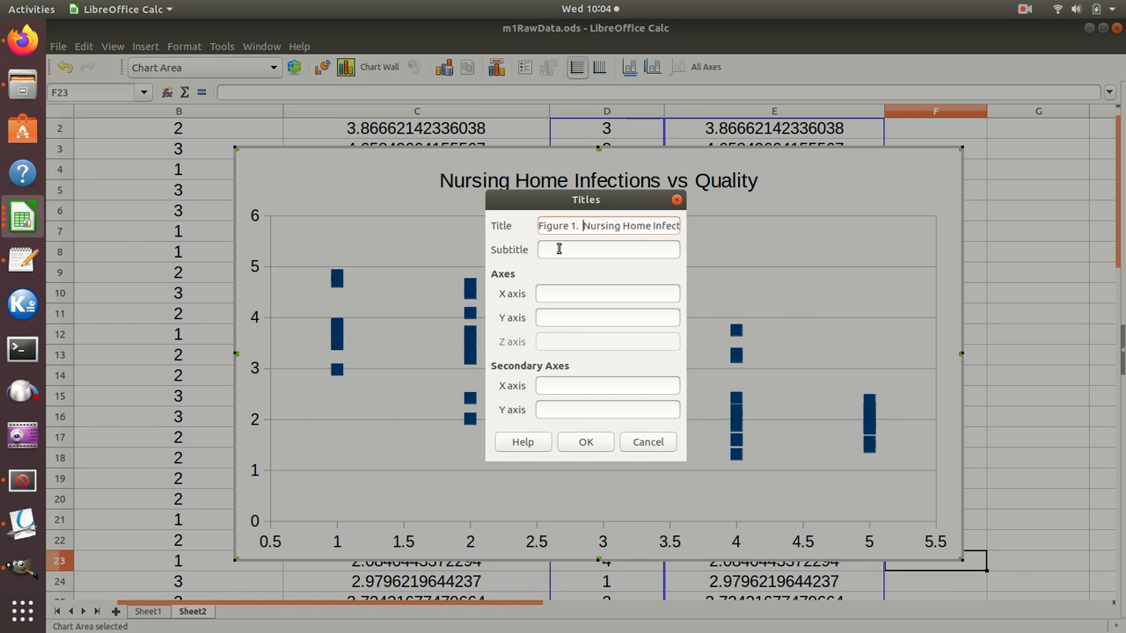
pyautogui.click(586, 442)
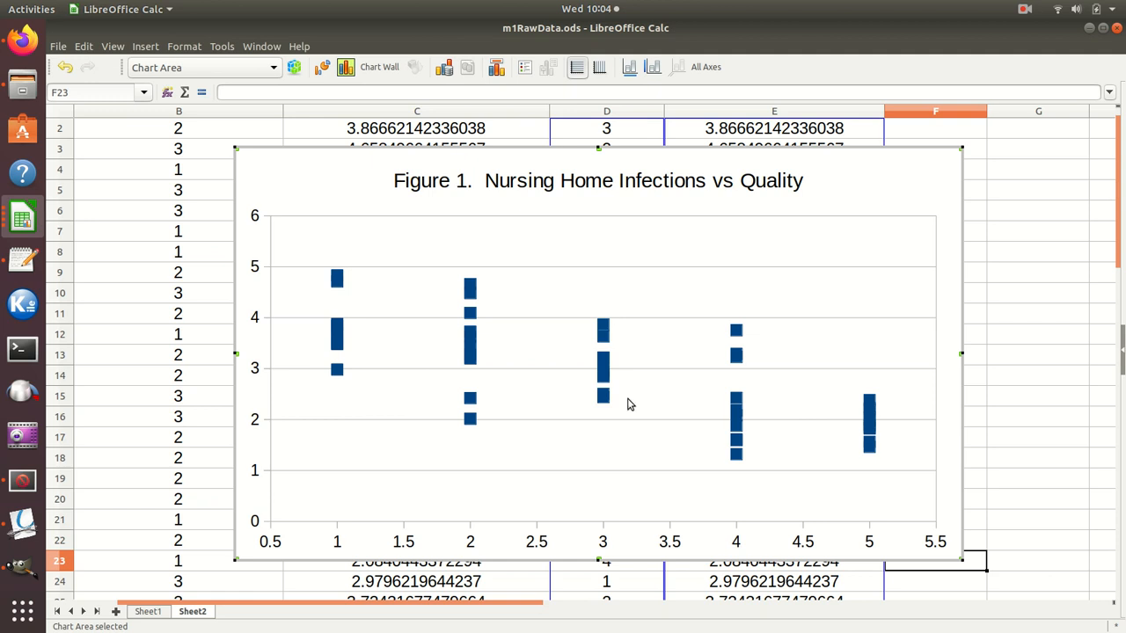
# Insert a placeholder title on the chart's X axis and delete it again.
pyautogui.rightClick(585, 526)
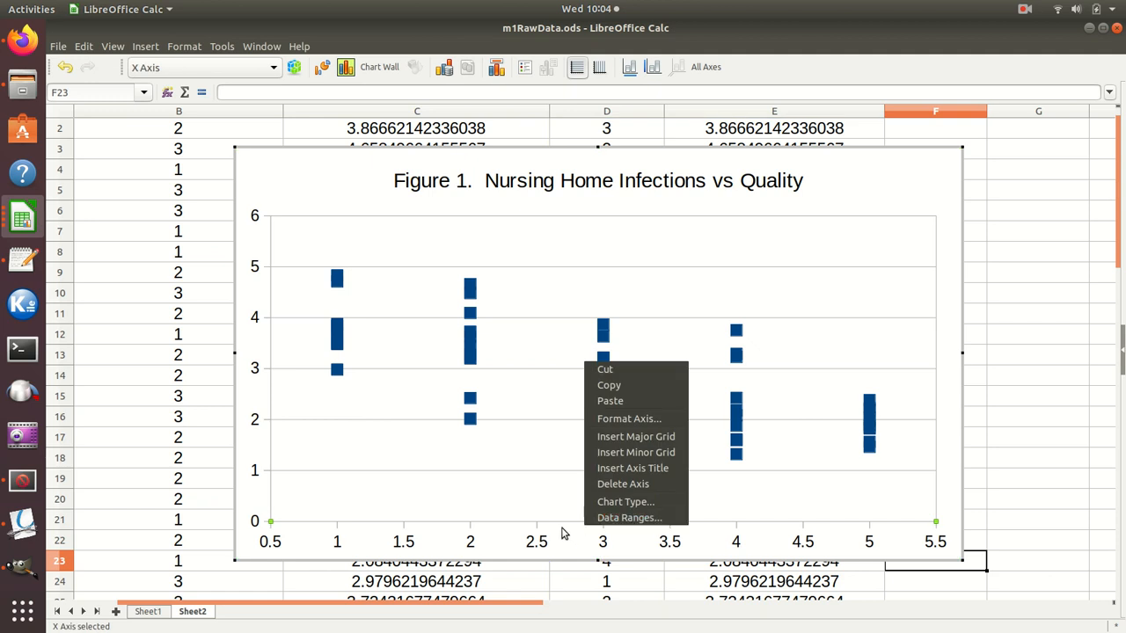
pyautogui.click(631, 469)
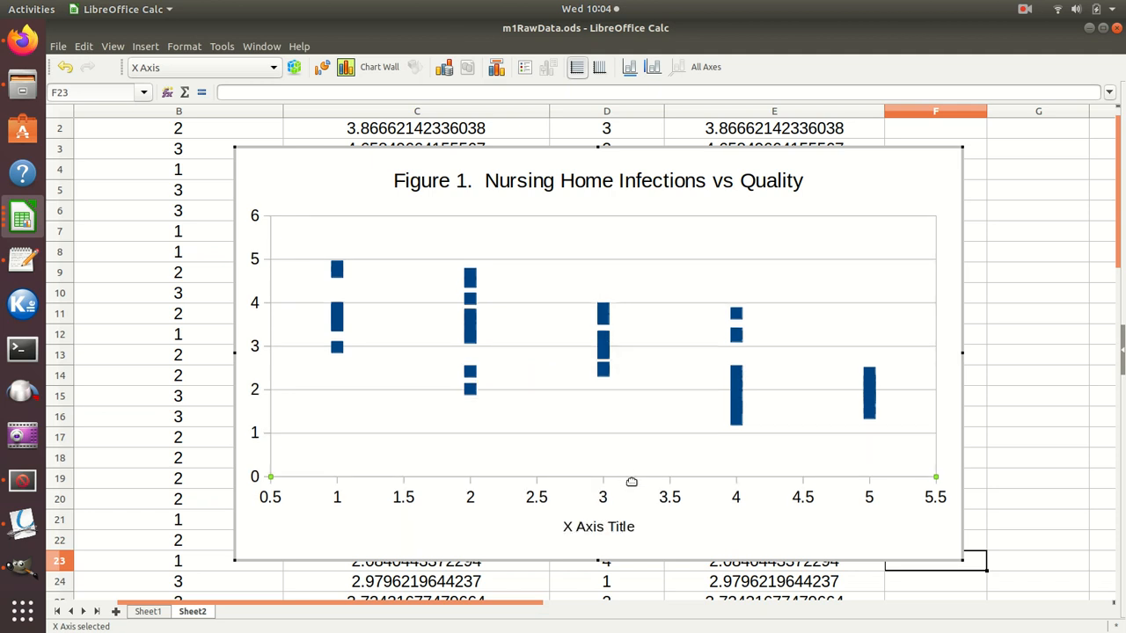
pyautogui.click(606, 526)
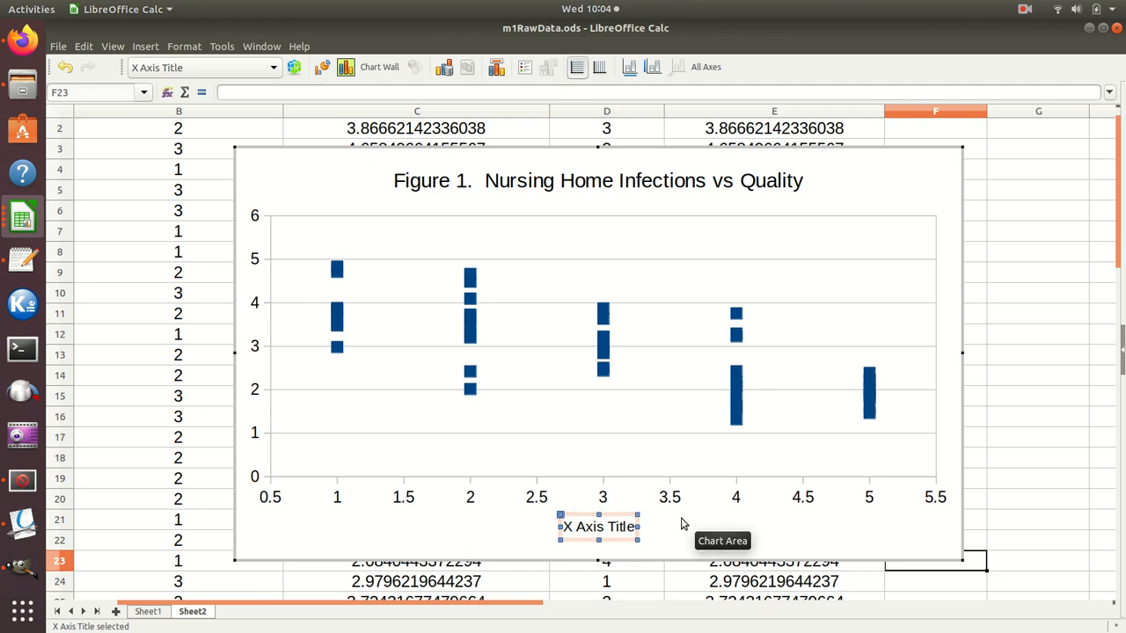
pyautogui.press('Delete')
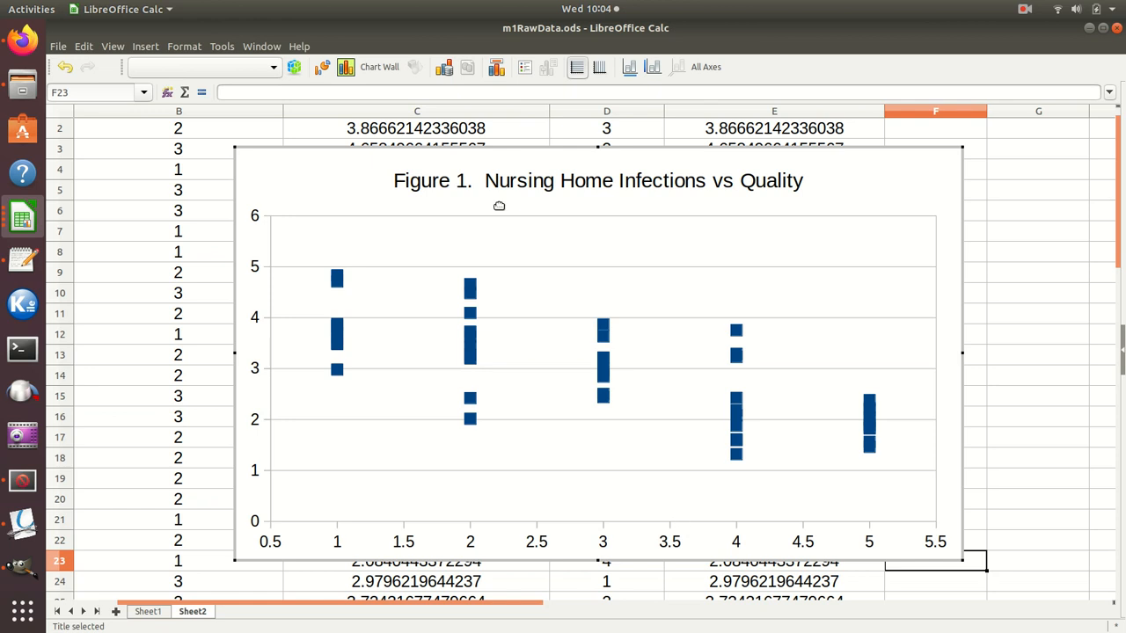
# Title the chart's X axis "Quality Rating" and its Y axis "Infection Level".
pyautogui.scroll(1, 1018, 216)
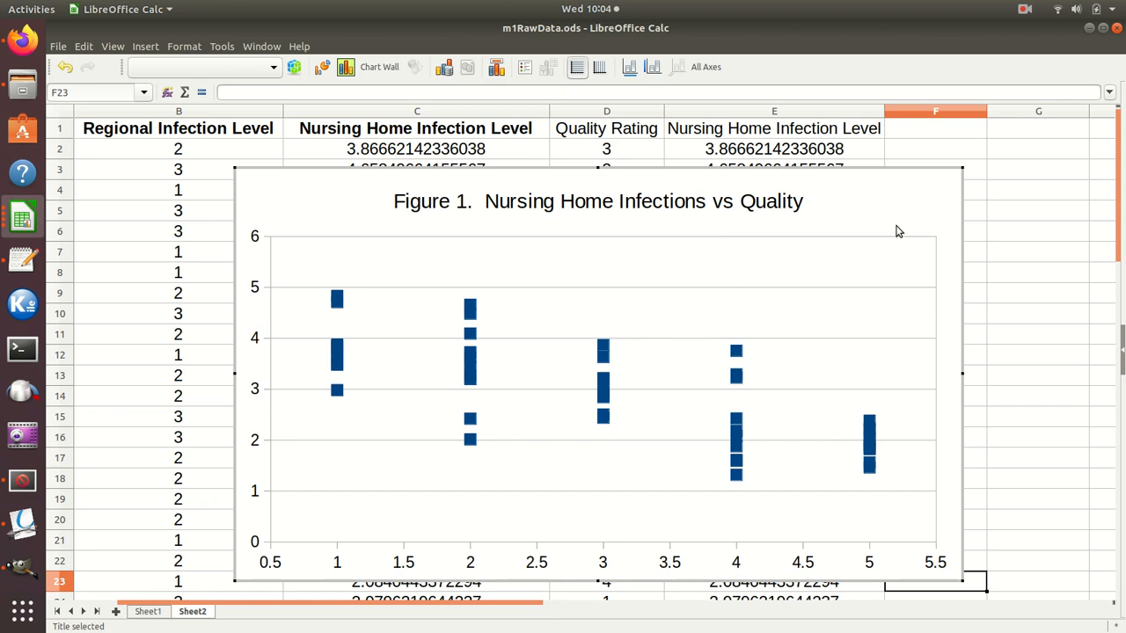
pyautogui.rightClick(885, 200)
pyautogui.click(923, 261)
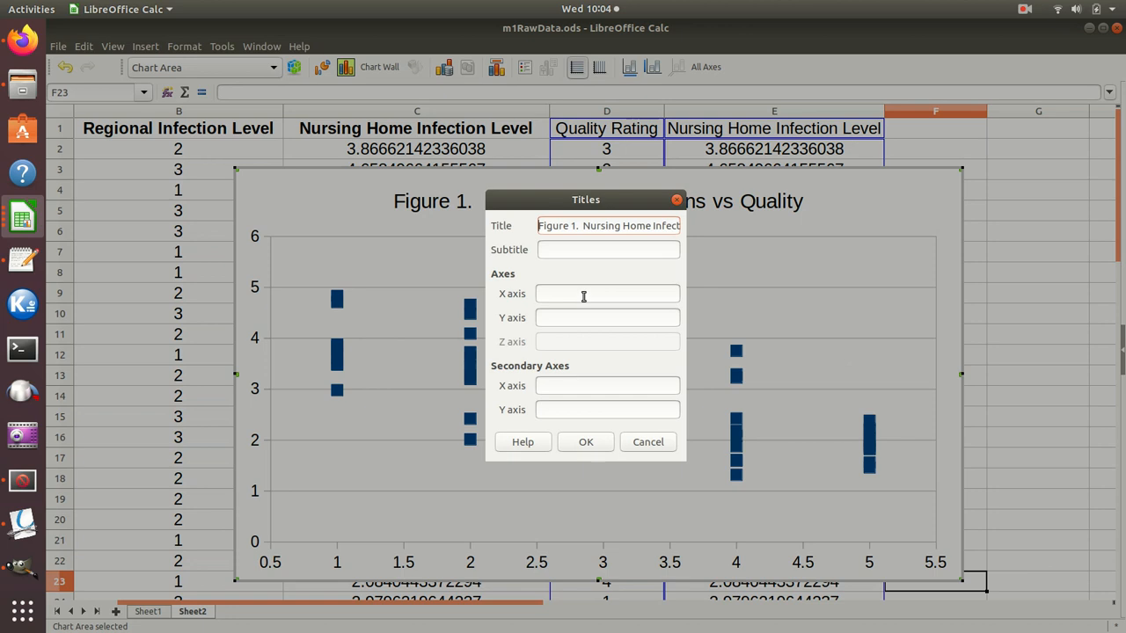
pyautogui.click(585, 296)
pyautogui.write('Quality Rating')
pyautogui.click(591, 316)
pyautogui.write('Infection Level')
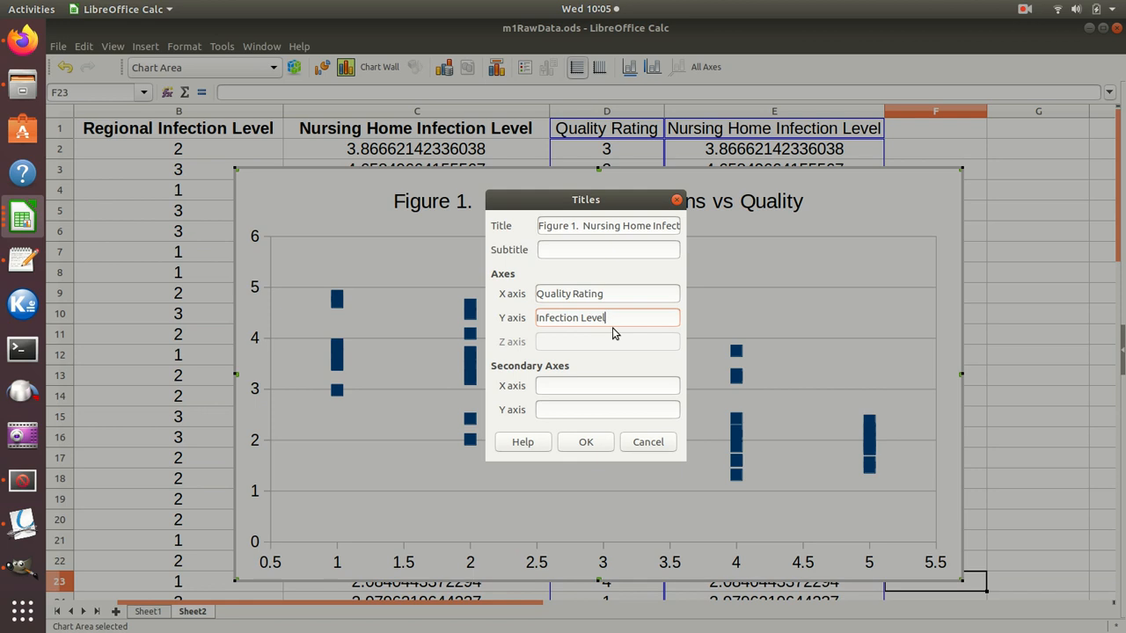
pyautogui.click(586, 441)
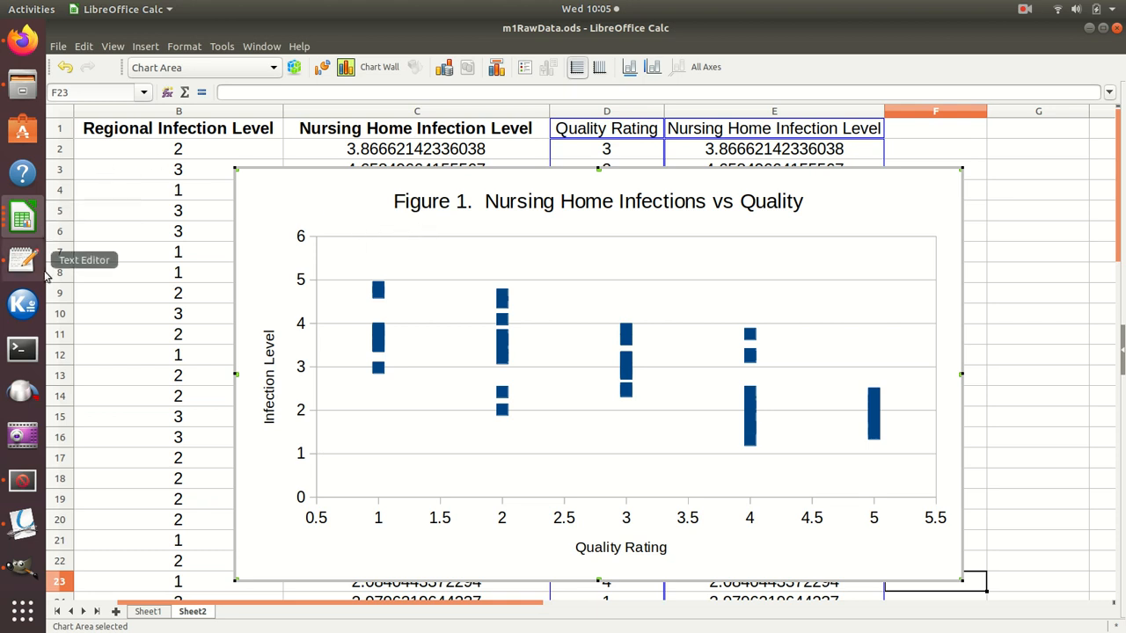
# Launch LibreOffice Writer with a new blank text document.
pyautogui.click(23, 609)
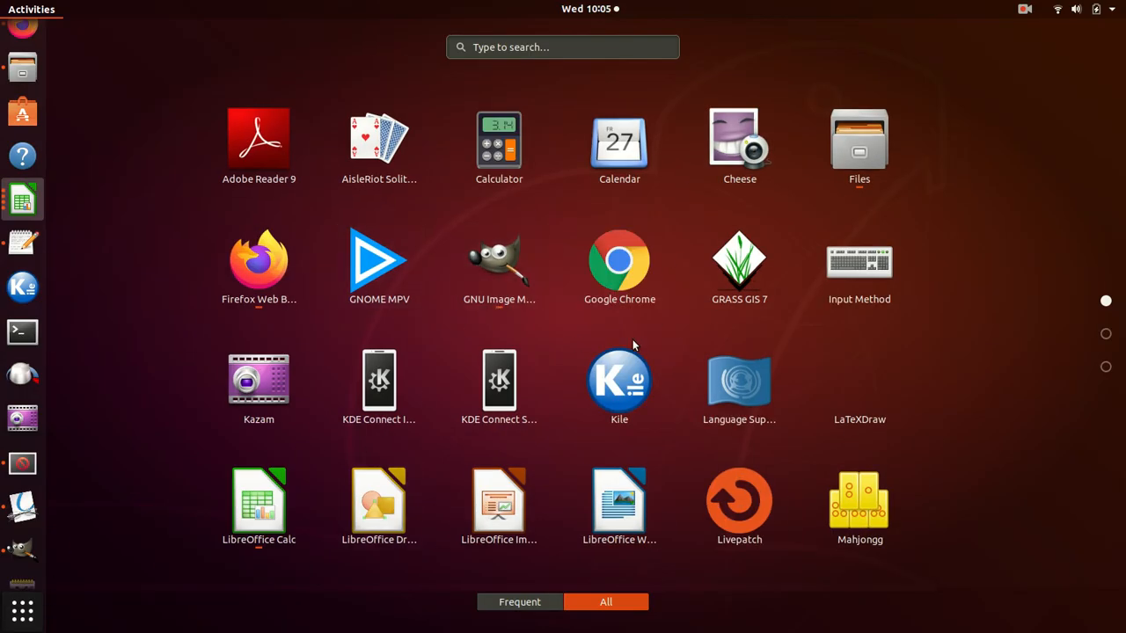
pyautogui.click(503, 47)
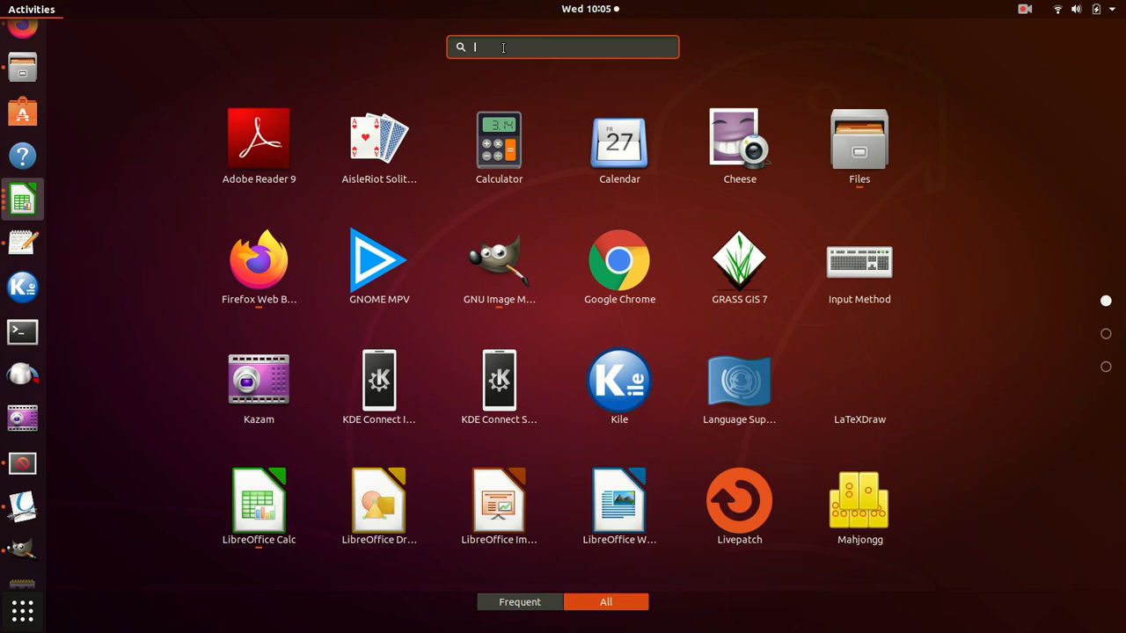
pyautogui.click(620, 514)
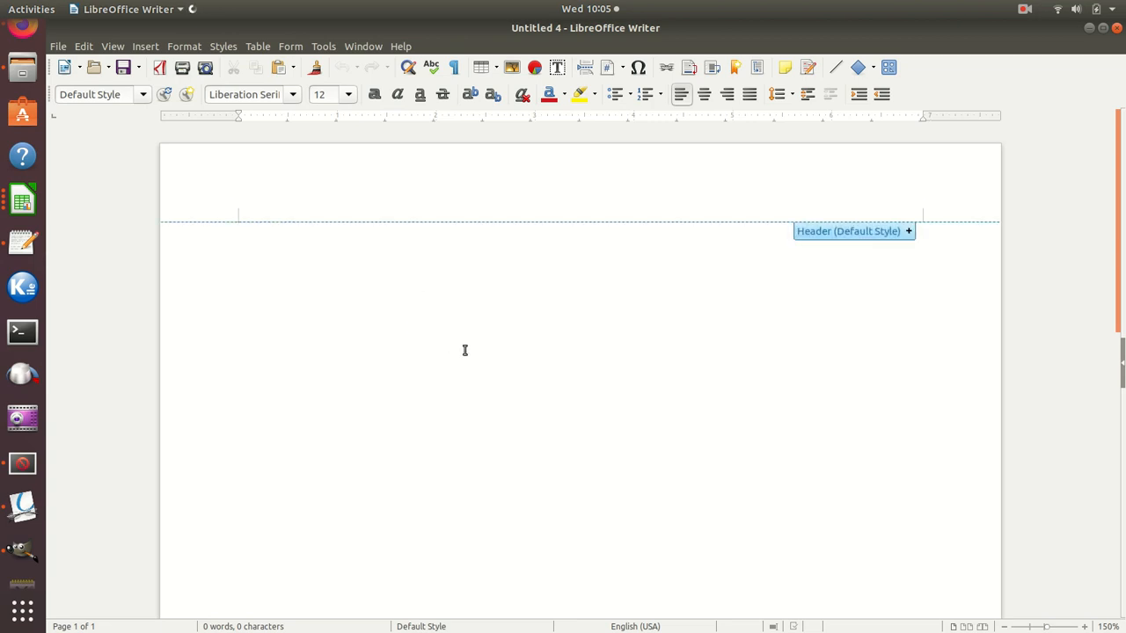
# Enter the heading lines "Title", the author's full name and "Math 2403 Fall 2020", followed by a blank line.
pyautogui.write('Title ')
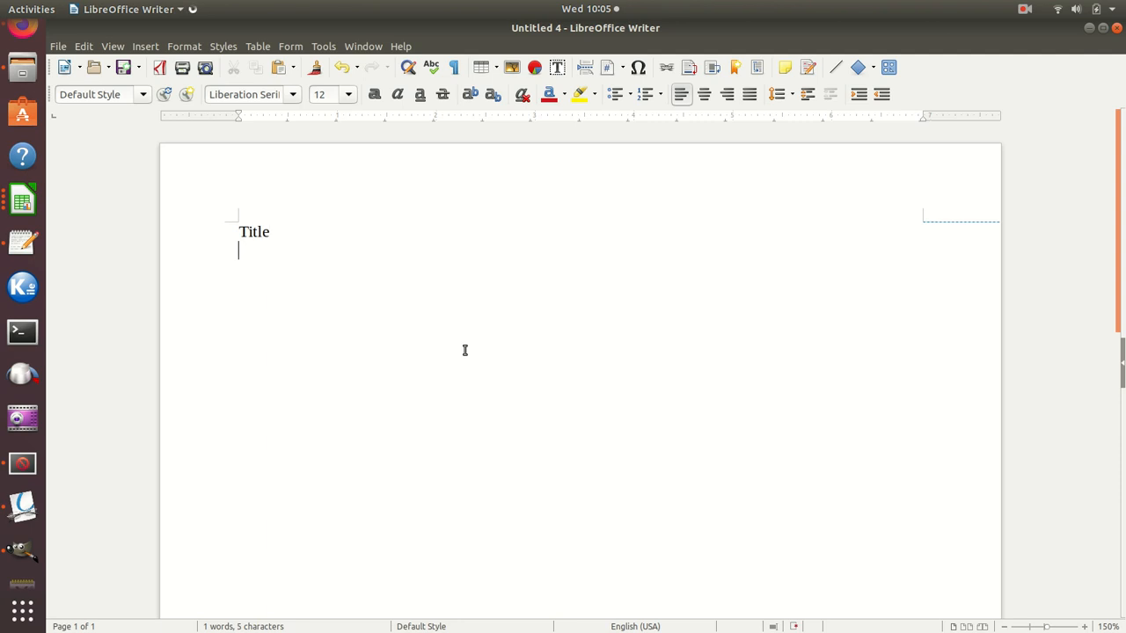
pyautogui.write('Scott Dillery')
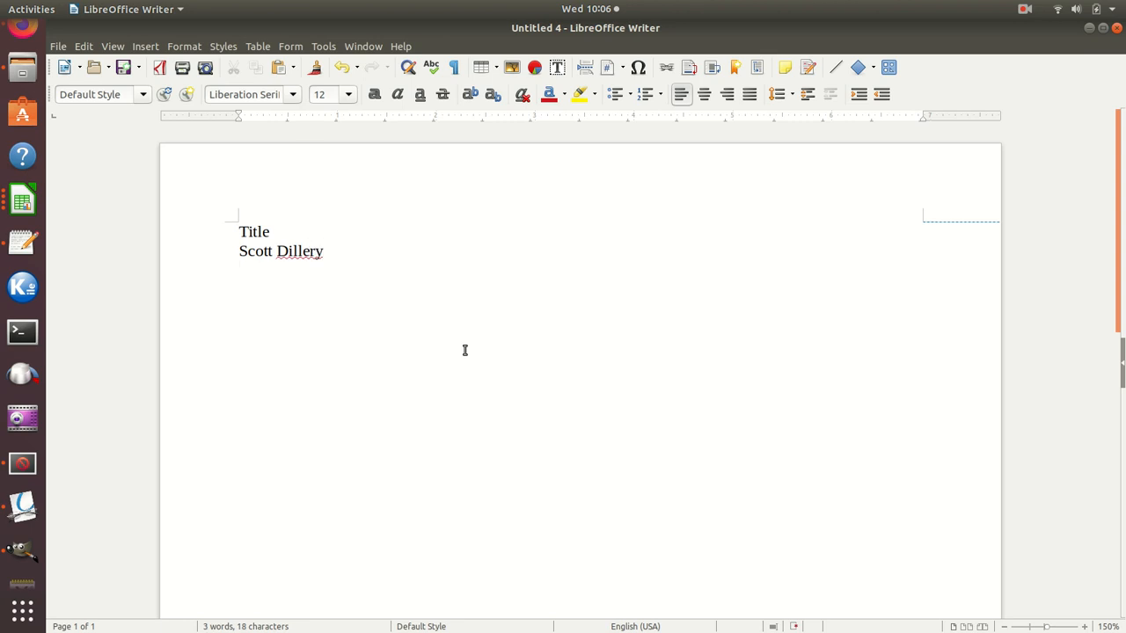
pyautogui.press('Return')
pyautogui.write('Math 2403 Fall 2020  ')
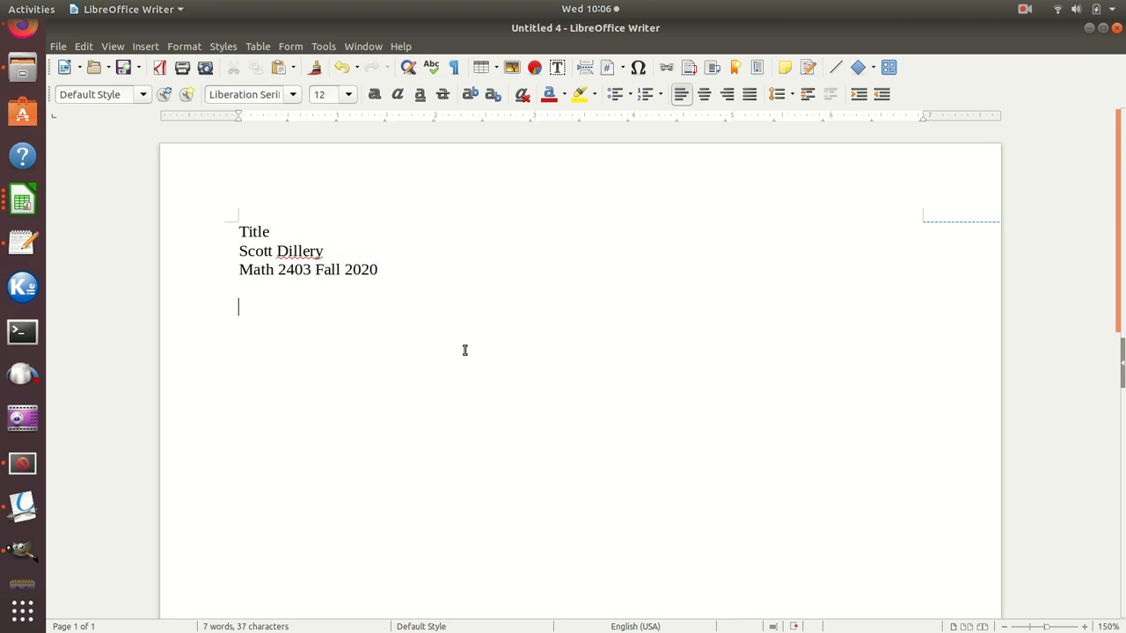
# Write the body sentence "Here I am saying intelligent things in complete sentences." below the heading lines.
pyautogui.write('Here I am saying intelligent thin')
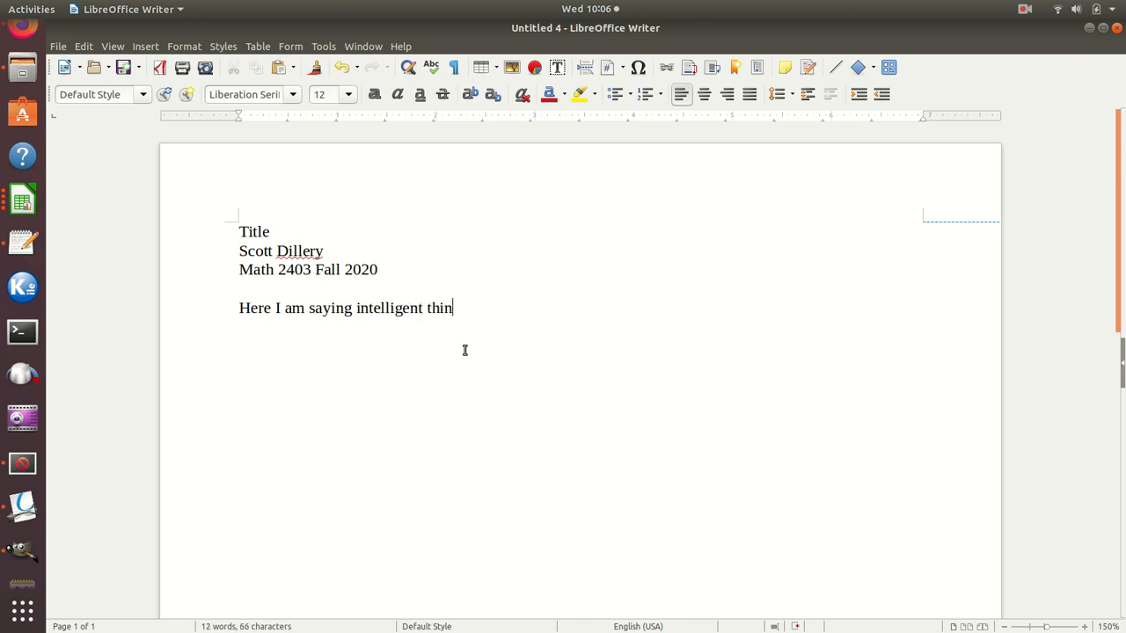
pyautogui.write('gs in compl')
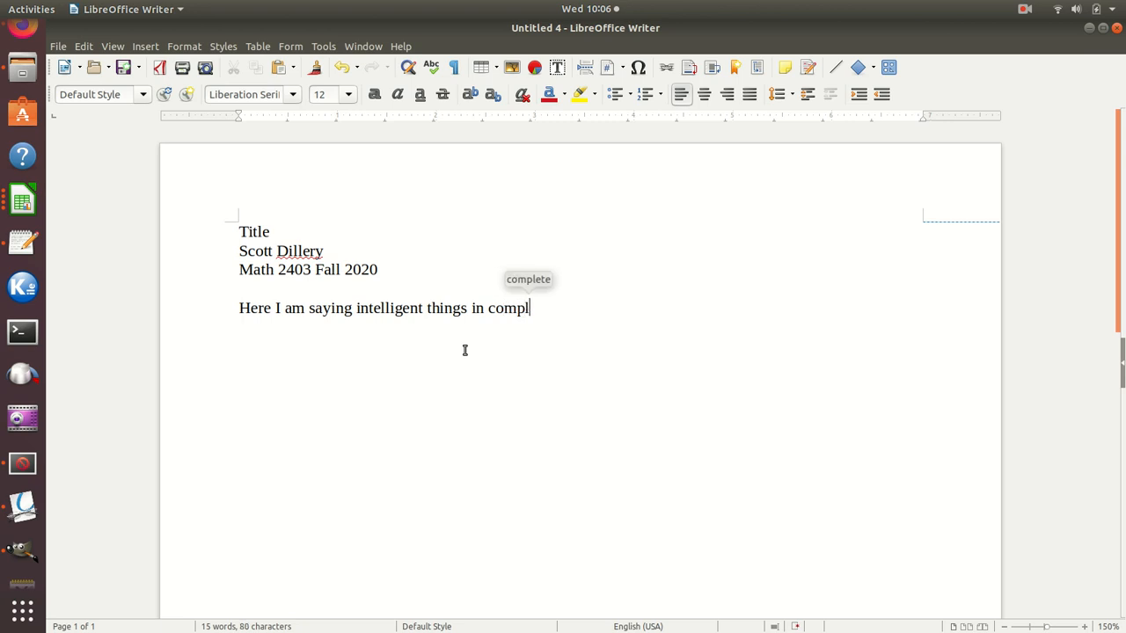
pyautogui.write('ete sentences.')
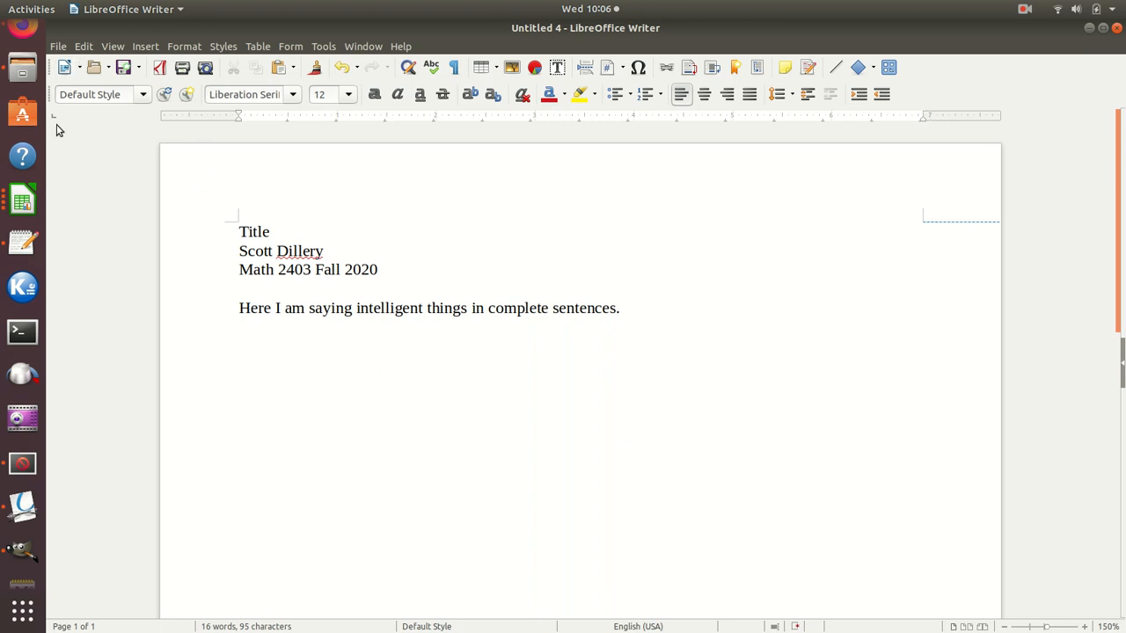
# Switch back to m1RawData.ods in LibreOffice Calc and leave chart editing.
pyautogui.click(23, 201)
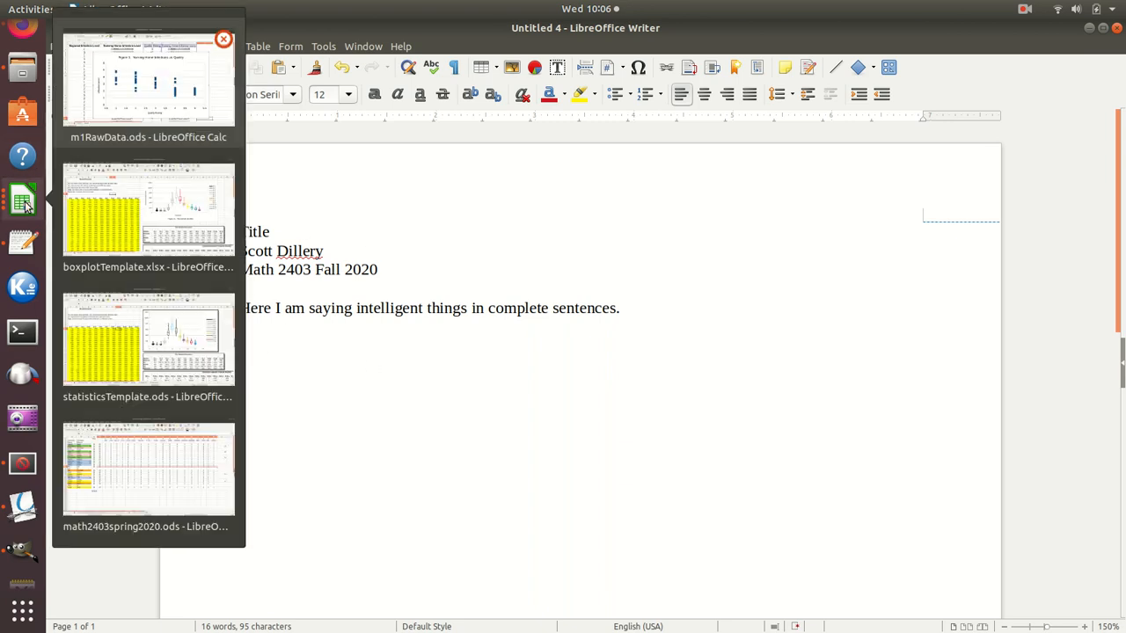
pyautogui.click(101, 106)
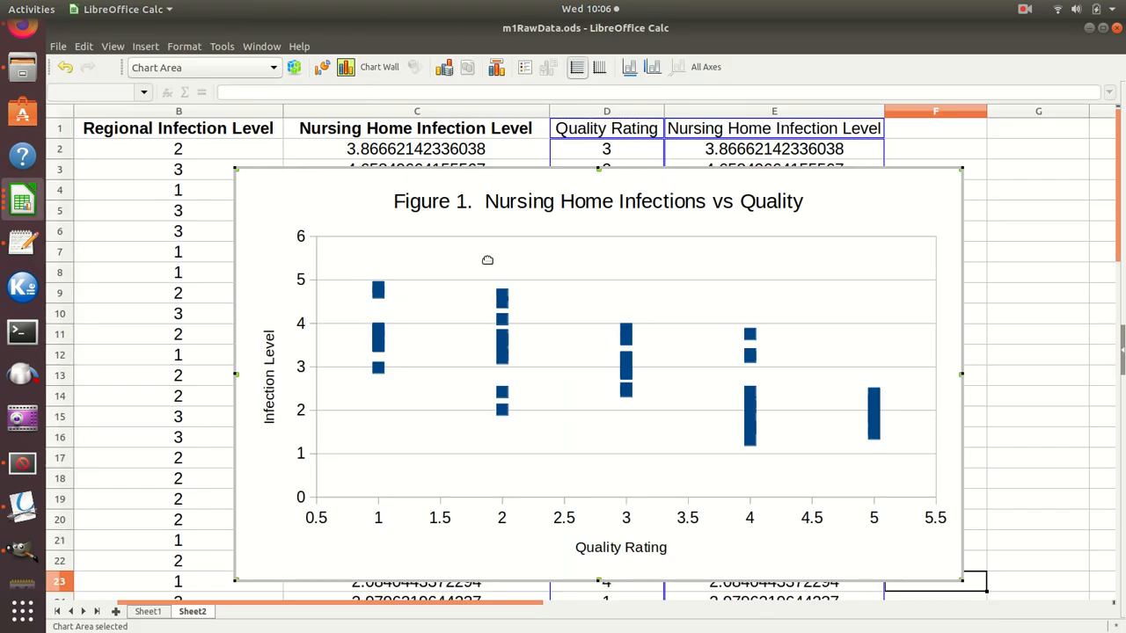
pyautogui.click(1049, 296)
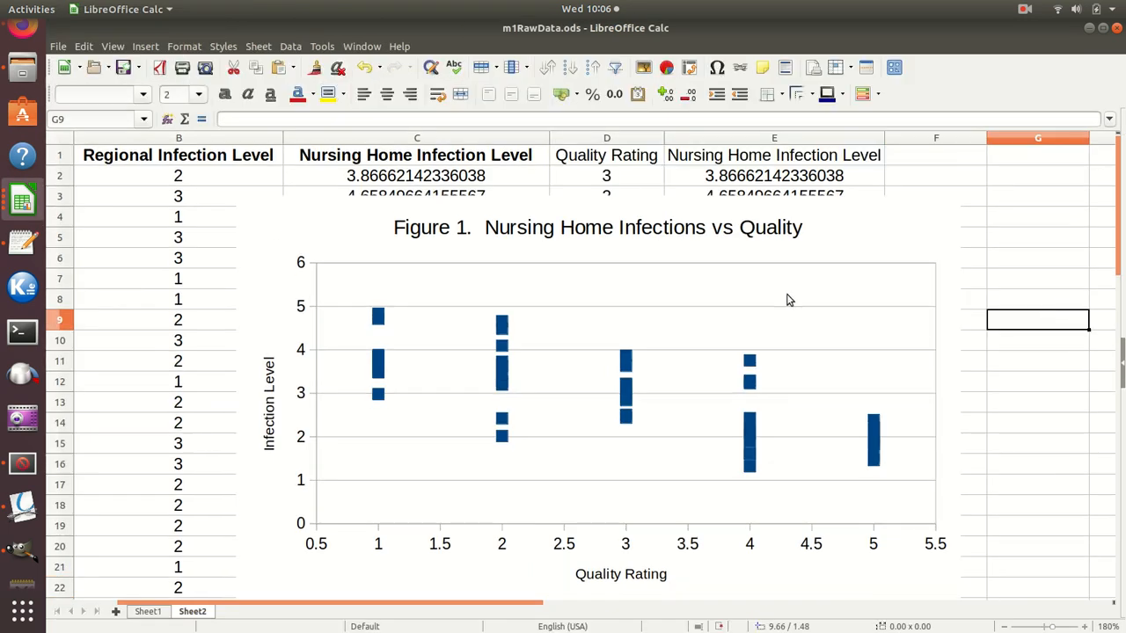
# Copy the "Figure 1. Nursing Home Infections vs Quality" chart from Calc and paste it below the body sentence in the Writer document.
pyautogui.click(871, 238)
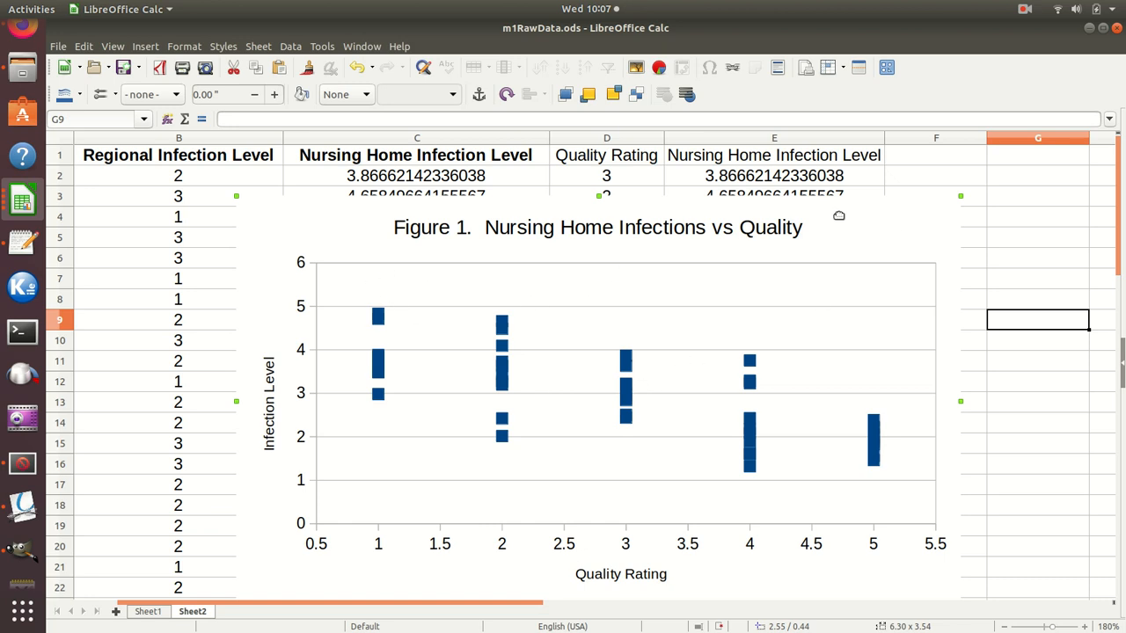
pyautogui.rightClick(886, 221)
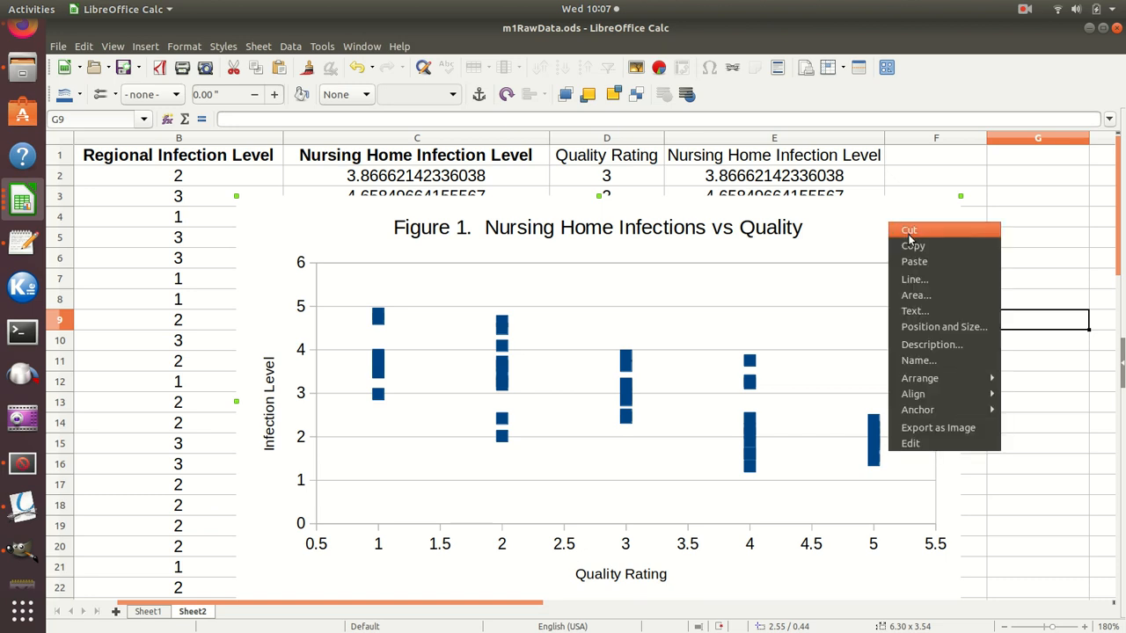
pyautogui.click(913, 246)
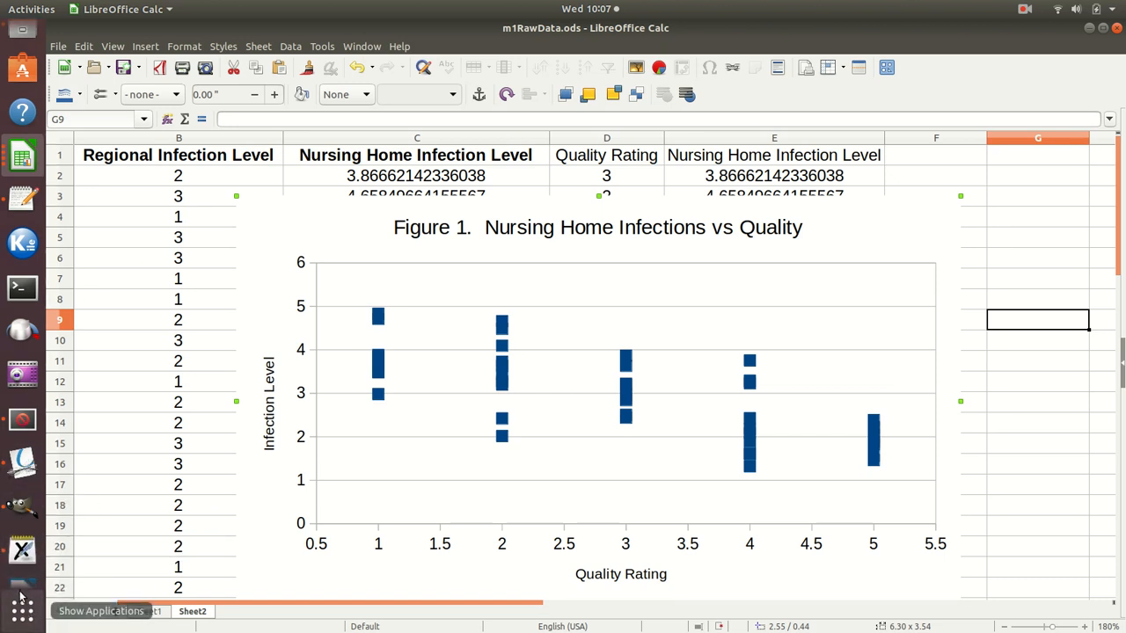
pyautogui.click(23, 568)
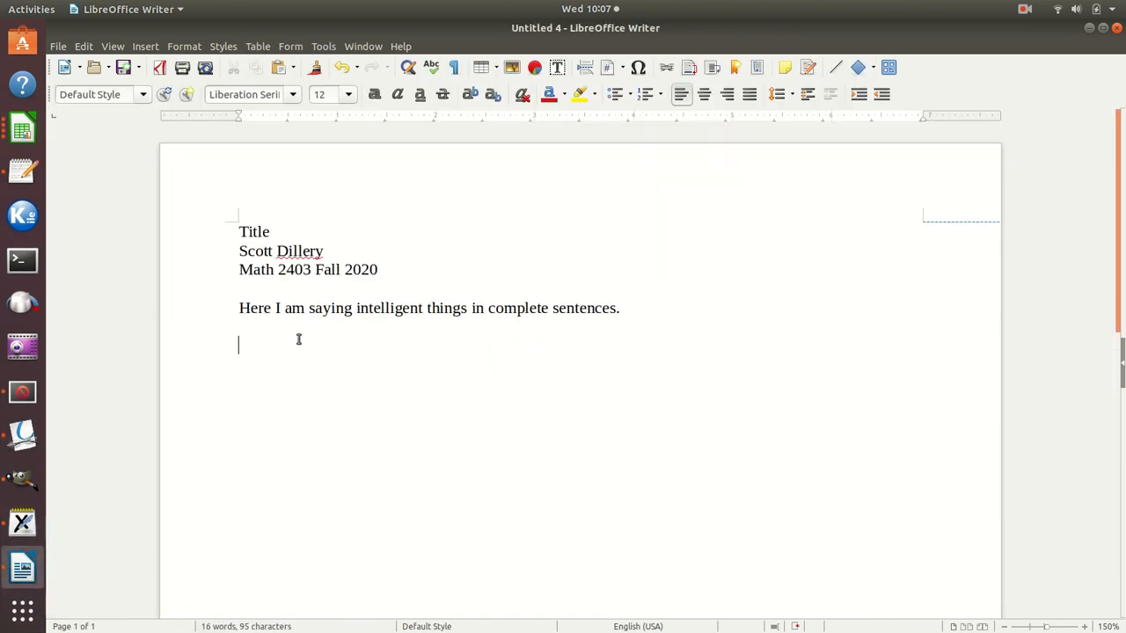
pyautogui.rightClick(260, 353)
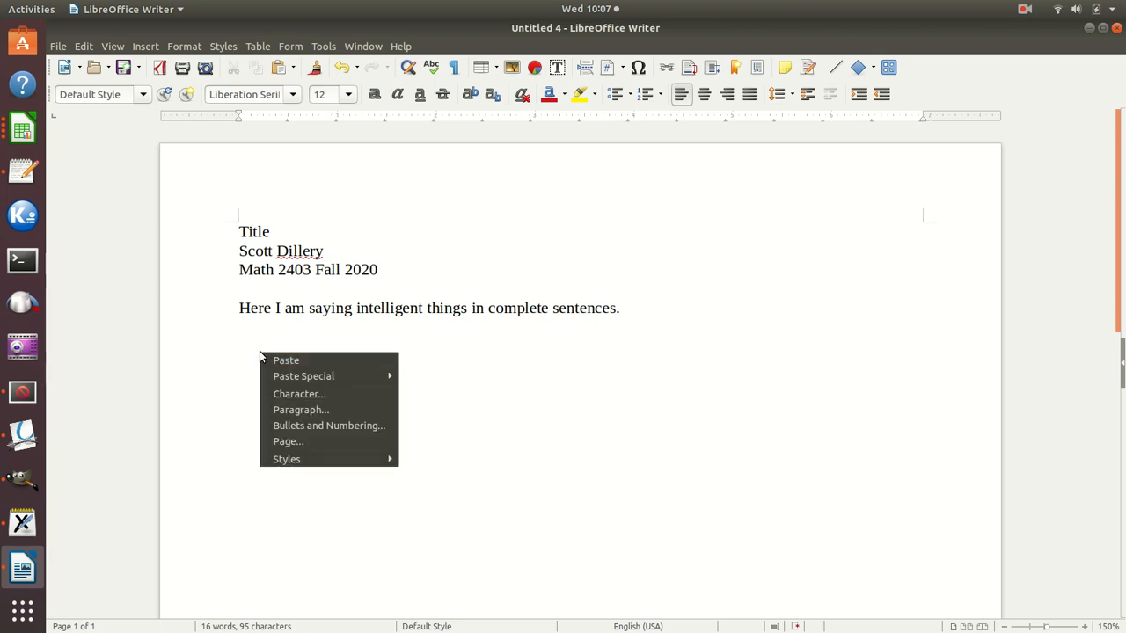
pyautogui.click(284, 362)
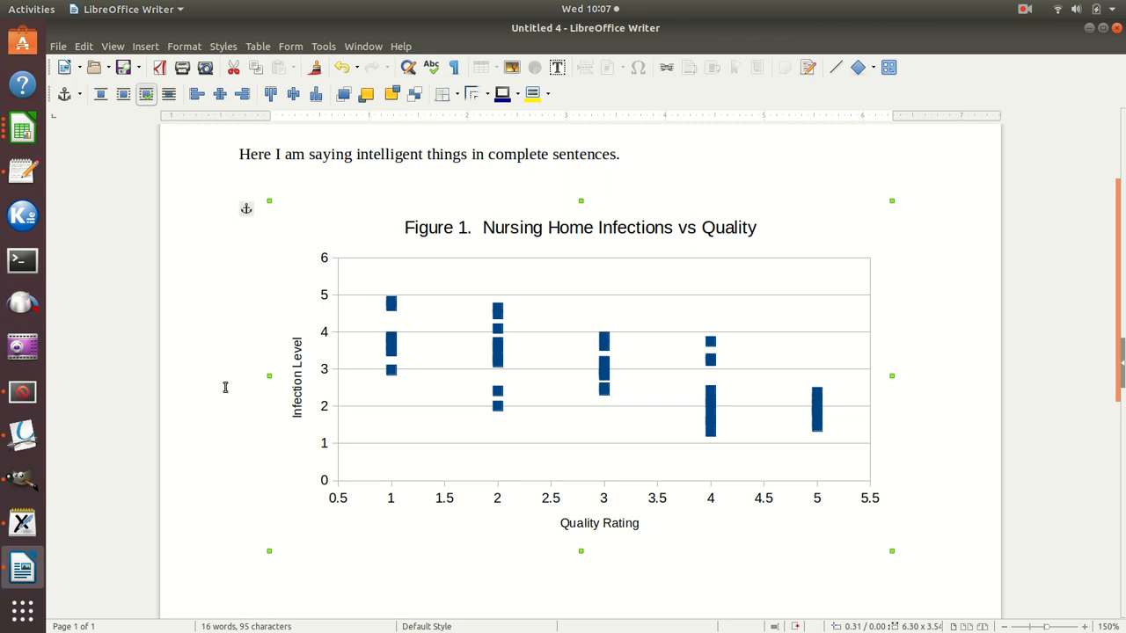
pyautogui.click(352, 597)
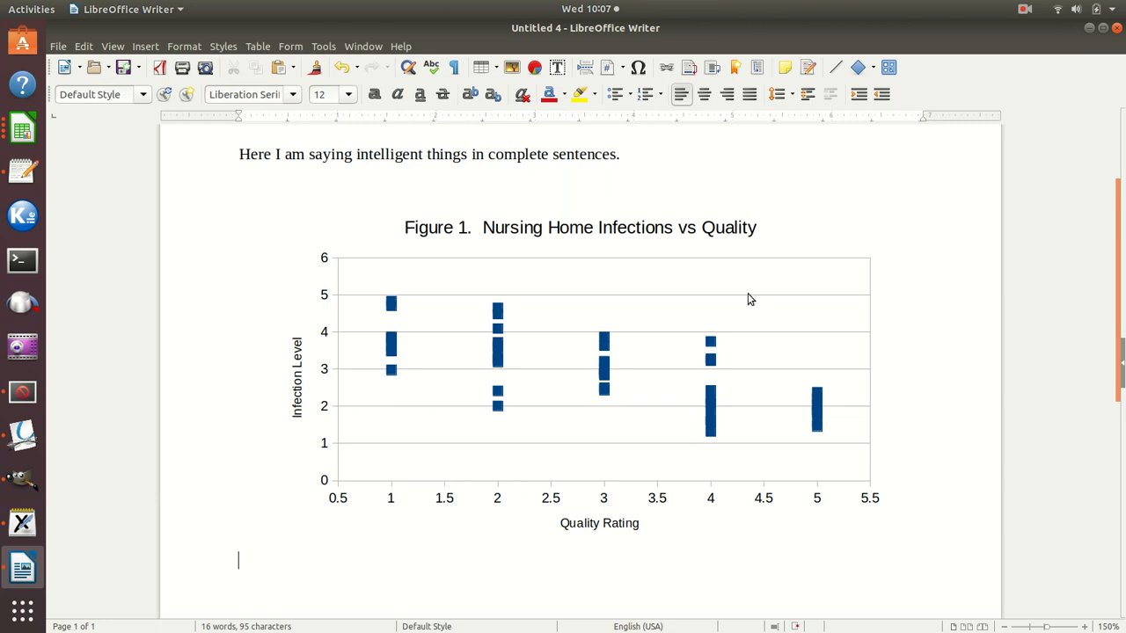
# Shrink the pasted chart in the report to about 4.84 inches wide and 2.67 inches high, then deselect it.
pyautogui.click(847, 331)
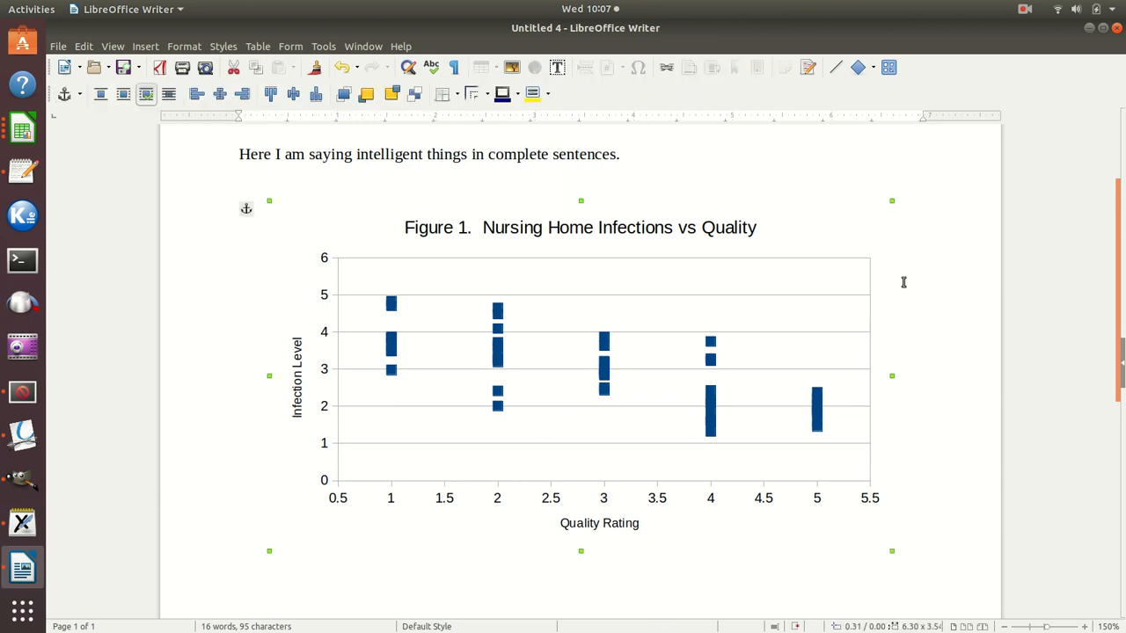
pyautogui.moveTo(892, 377); pyautogui.dragTo(746, 379)
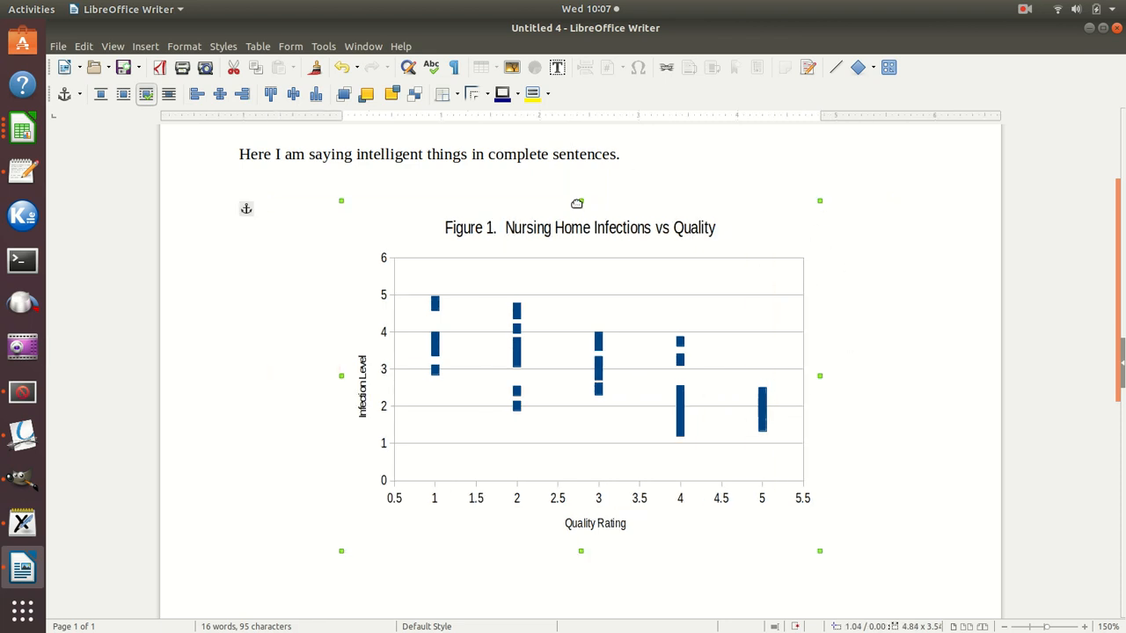
pyautogui.moveTo(581, 198); pyautogui.dragTo(578, 289)
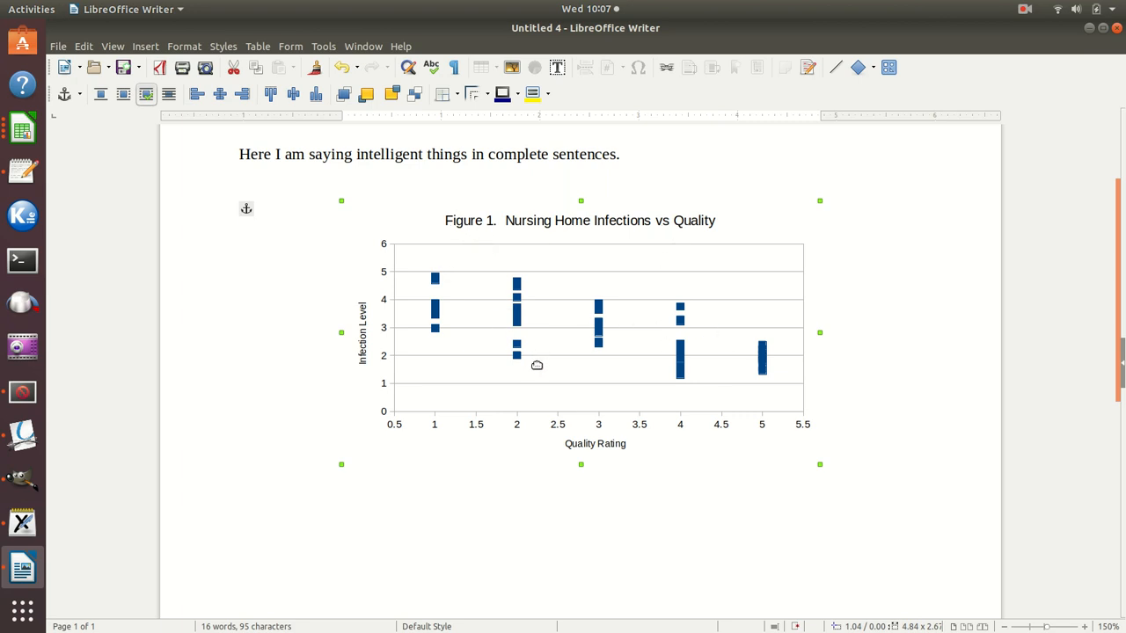
pyautogui.click(393, 510)
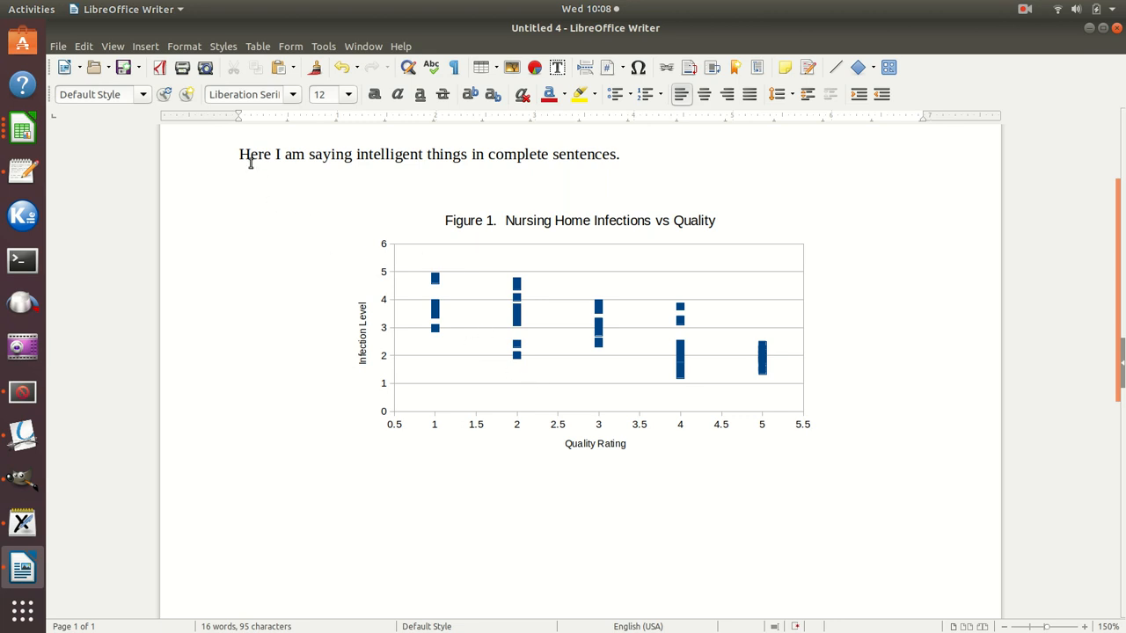
# Switch to m1RawData.ods in Calc and move the chart clear of the data, starting around cell L4.
pyautogui.click(22, 131)
pyautogui.click(163, 91)
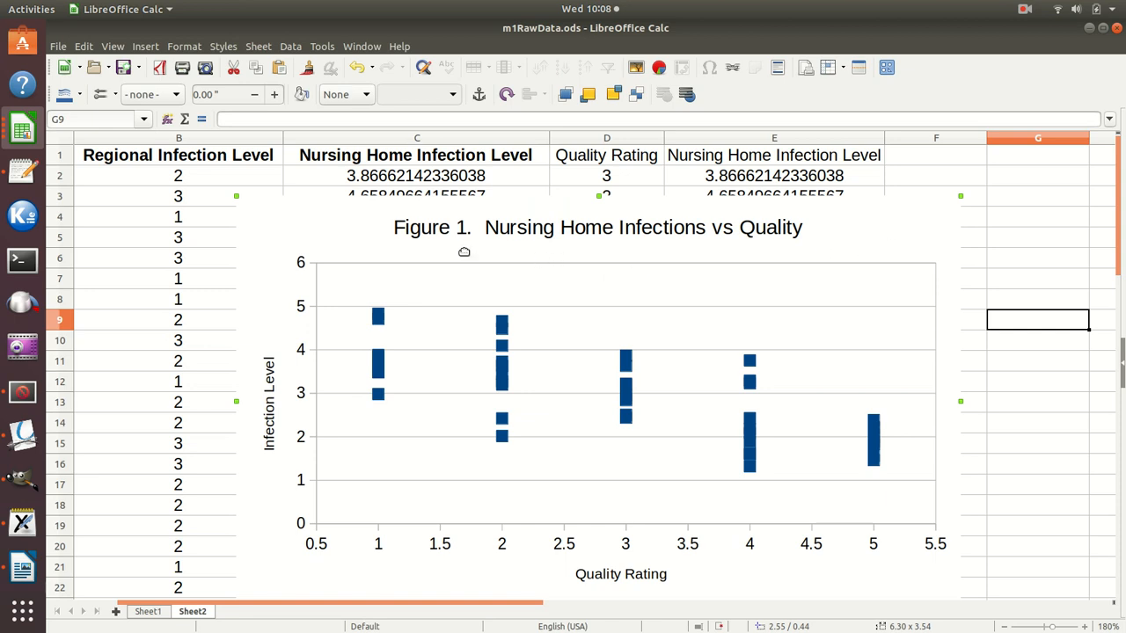
pyautogui.moveTo(382, 240); pyautogui.dragTo(839, 267)
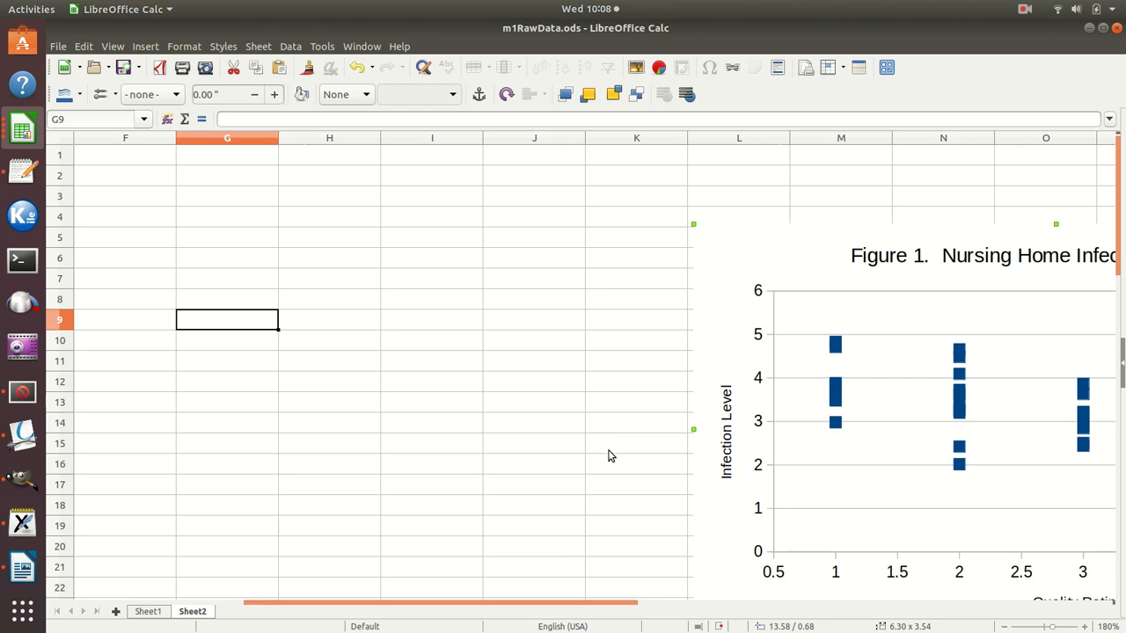
pyautogui.moveTo(446, 607); pyautogui.dragTo(291, 605)
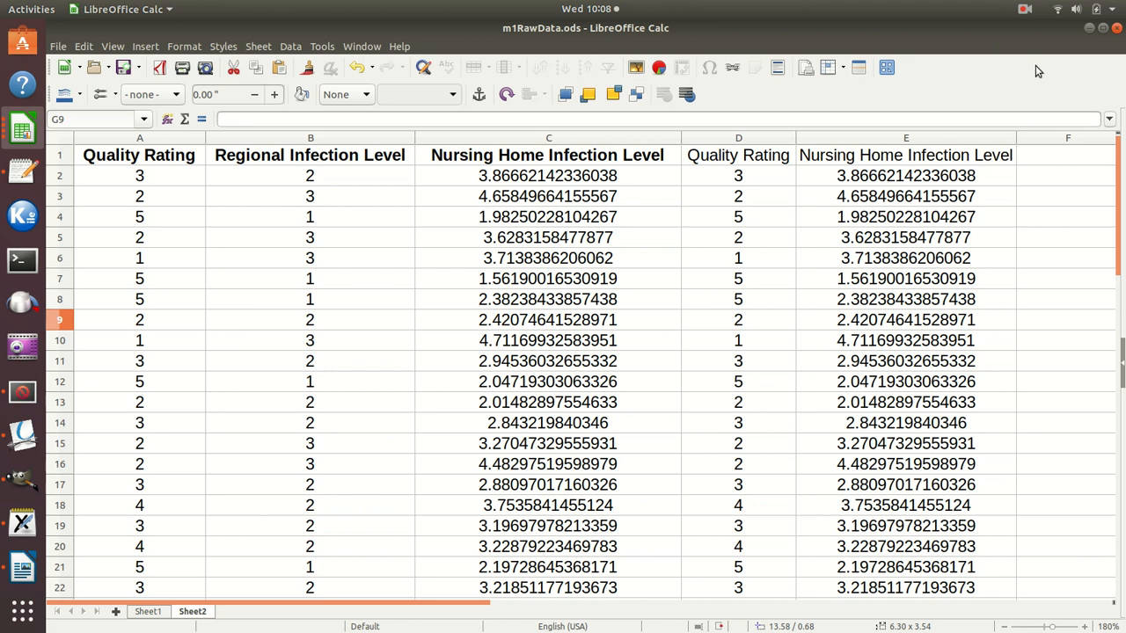
pyautogui.click(1024, 10)
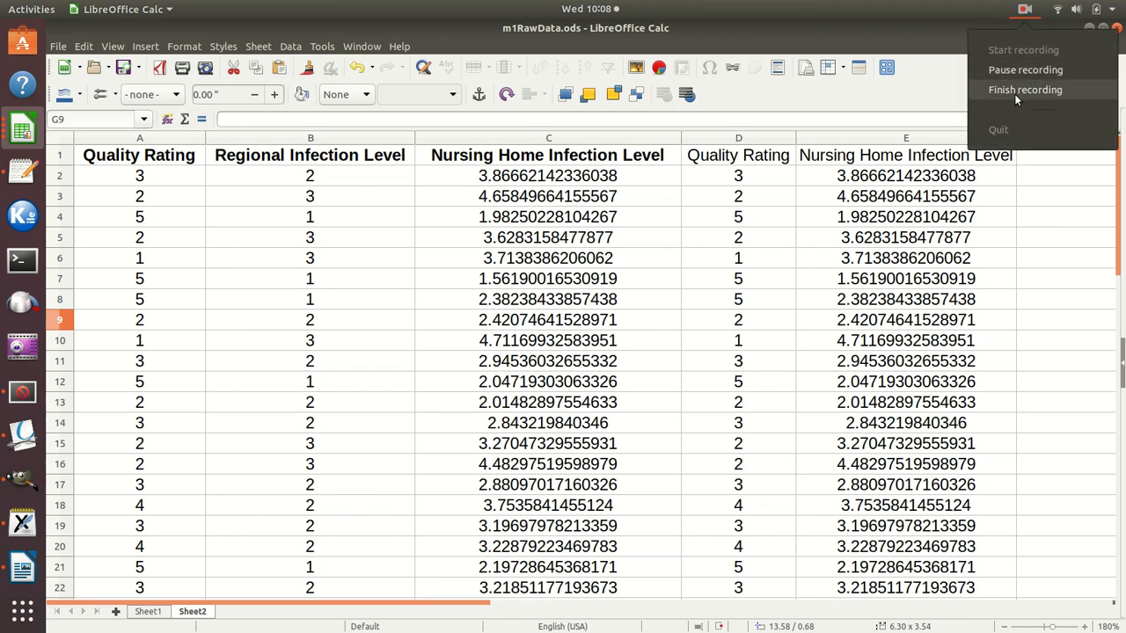